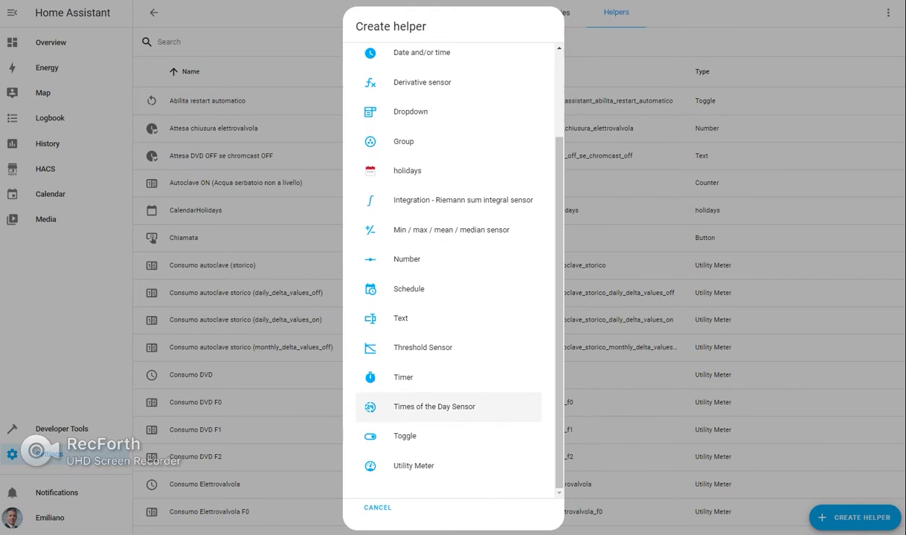
# - Start a new Times of the Day Sensor helper and name it "Waze travel start check"
pyautogui.click(433, 406)
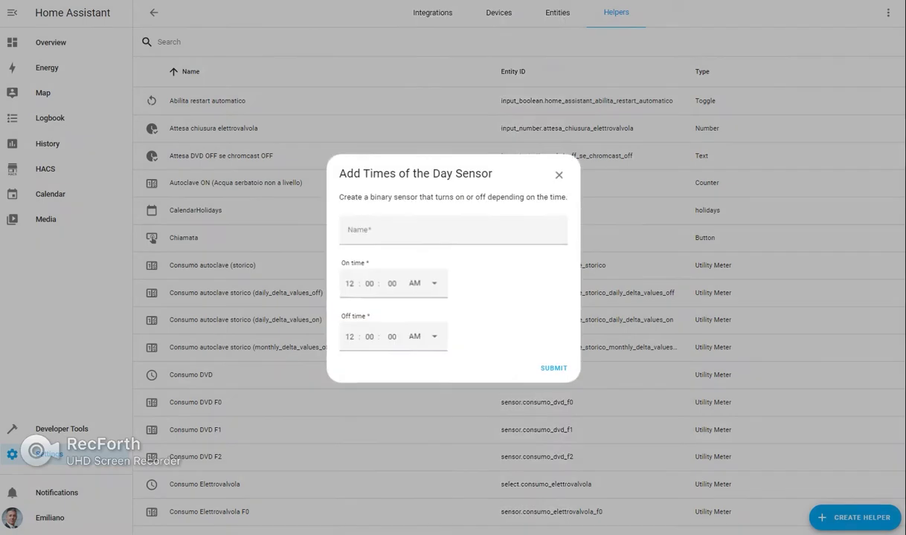
pyautogui.click(452, 230)
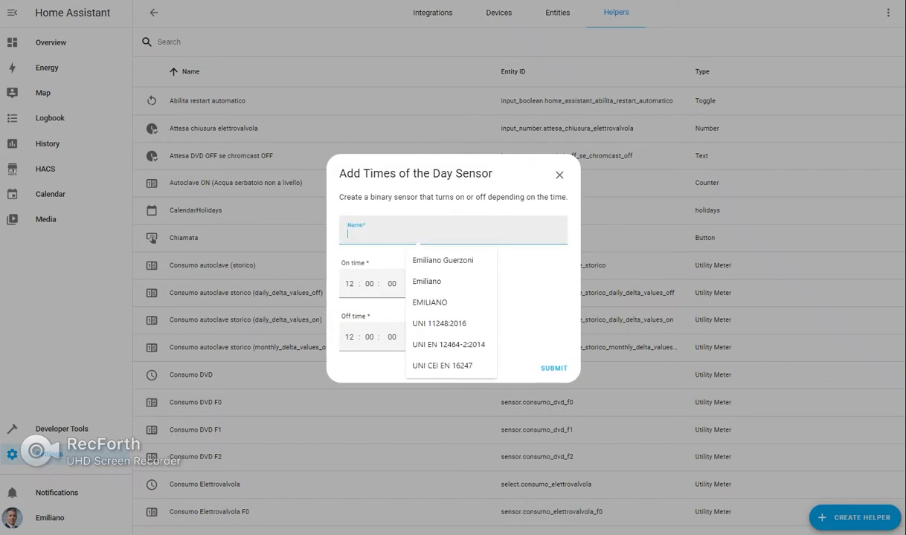
pyautogui.write('Waze')
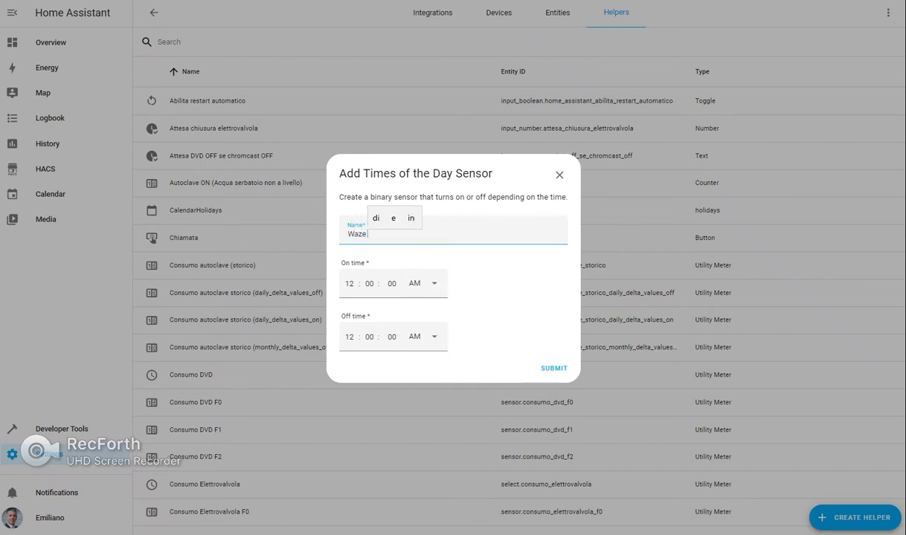
pyautogui.write(' travel')
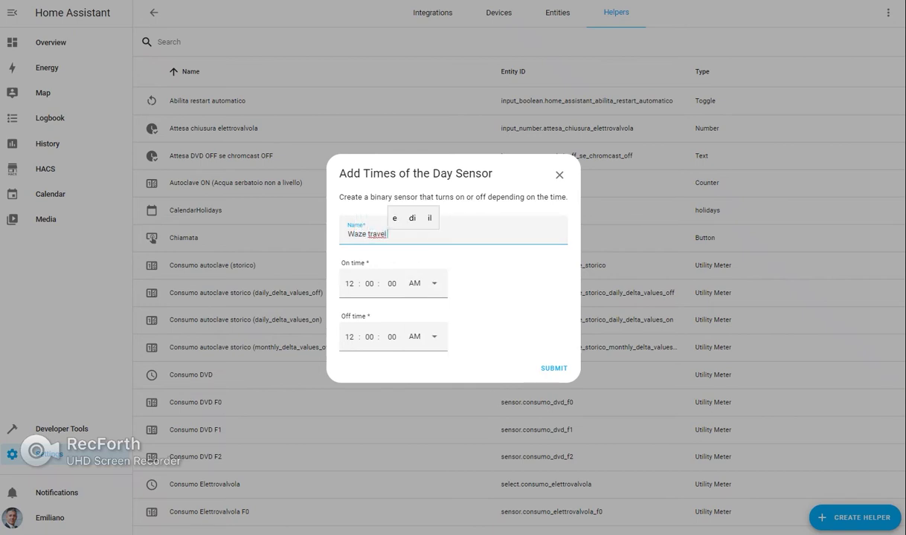
pyautogui.write(' start check')
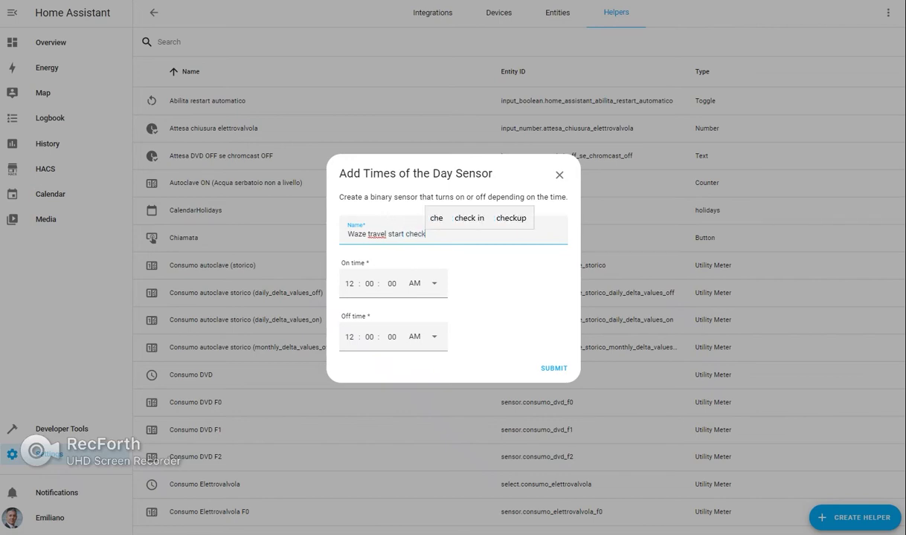
# - Set the sensor's on time to 7:00:00 AM and its off time to 9:00:00 AM
pyautogui.click(349, 284)
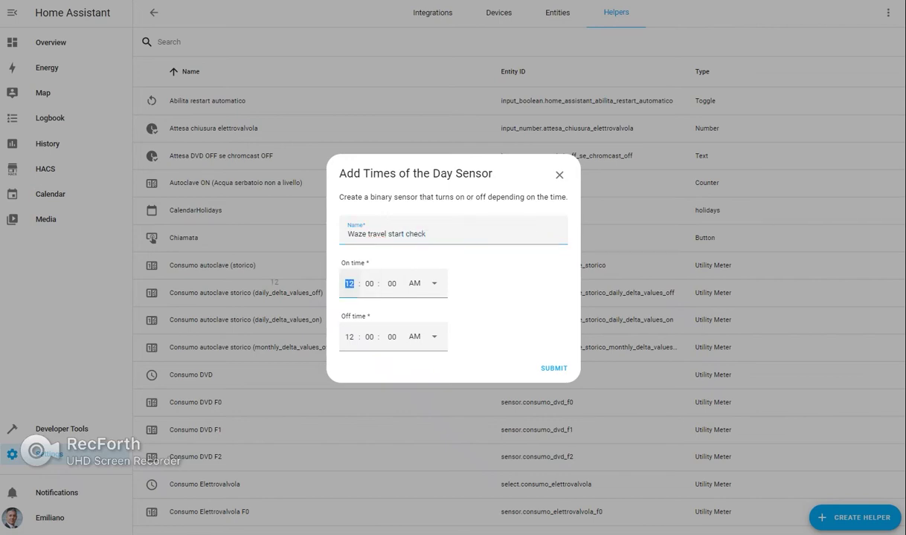
pyautogui.write('07')
pyautogui.click(348, 336)
pyautogui.write('09')
# - Extend the name to "Waze travel start check morning", copying the full name before submitting and finishing the helper
pyautogui.click(427, 233)
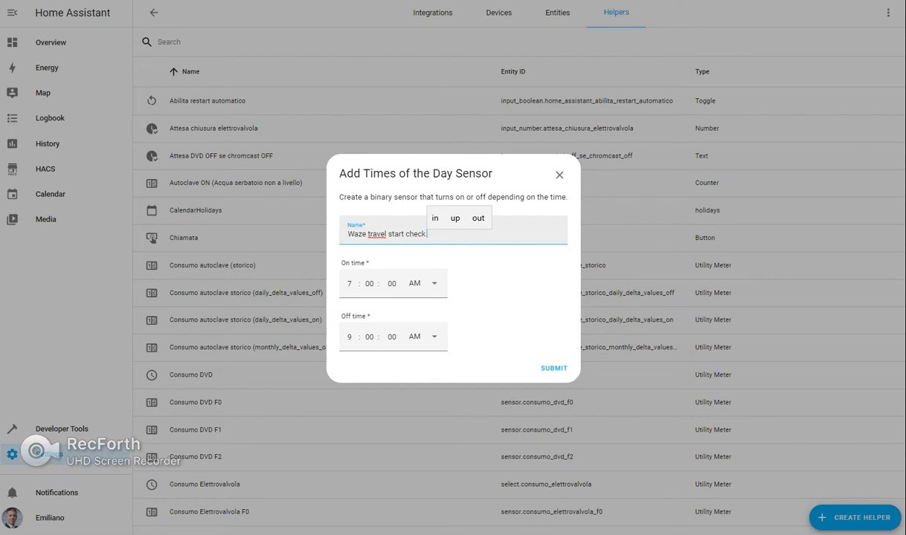
pyautogui.write('morning')
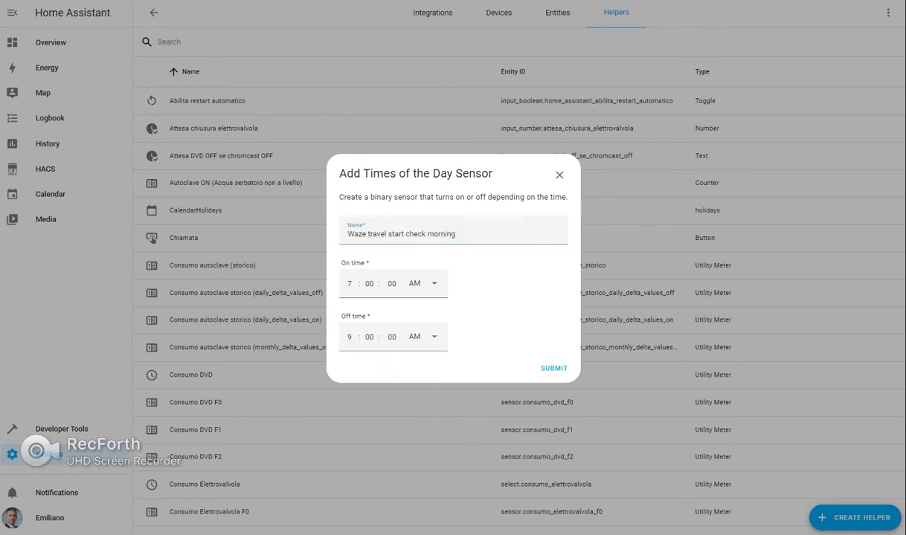
pyautogui.tripleClick(401, 233)
pyautogui.hotkey('ctrl', 'c')
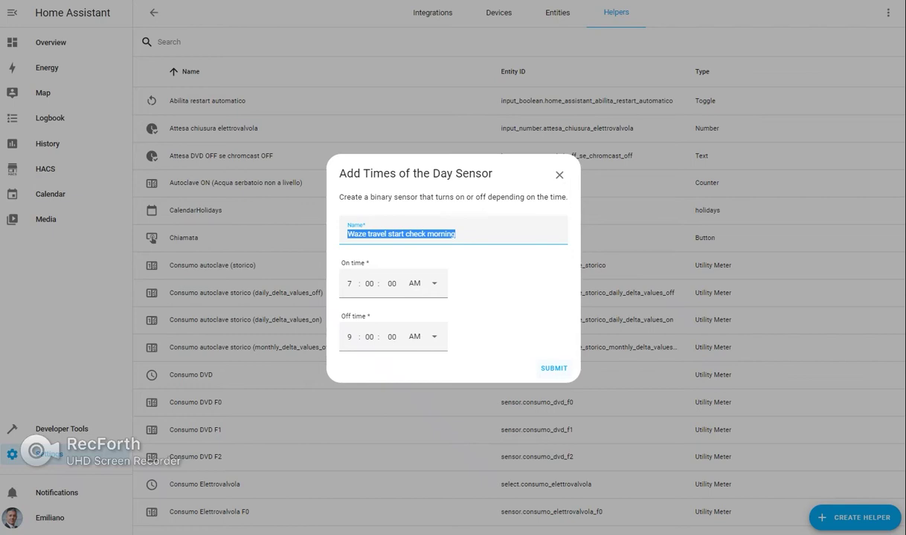
pyautogui.press('Return')
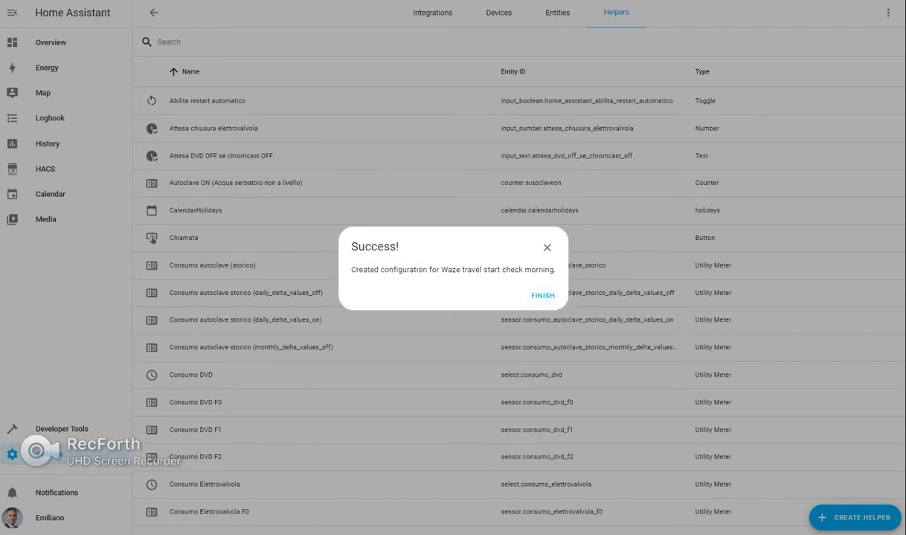
pyautogui.click(542, 295)
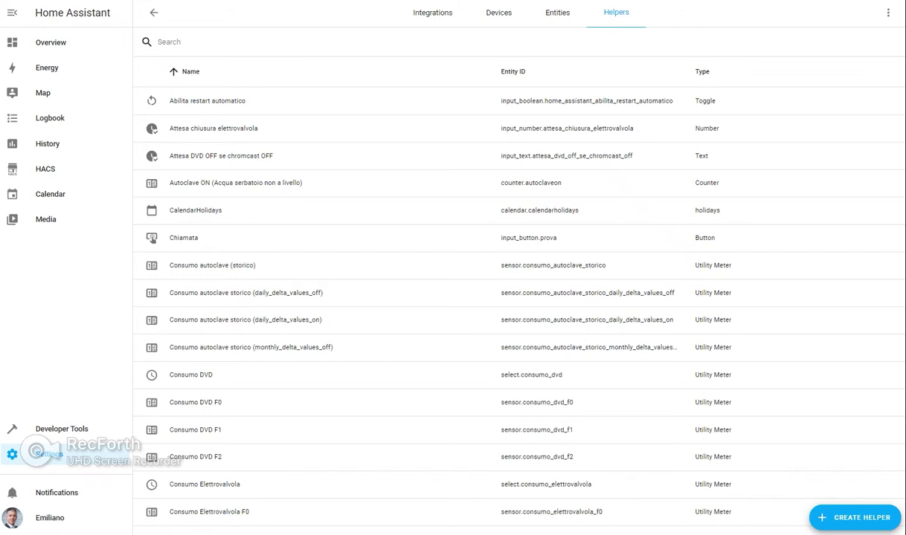
# - Start another Times of the Day Sensor helper, reusing the copied name changed to "Waze travel start check afternoon"
pyautogui.click(854, 517)
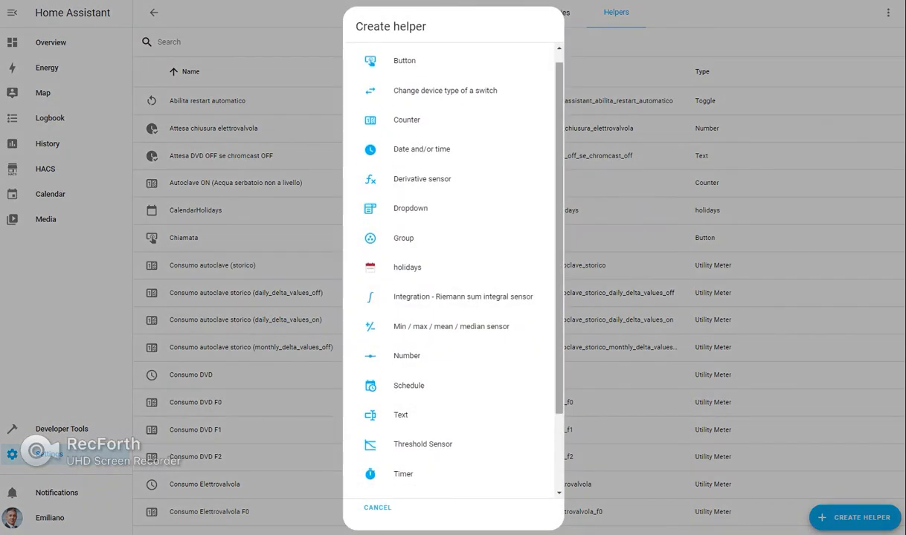
pyautogui.scroll(-3, 452, 268)
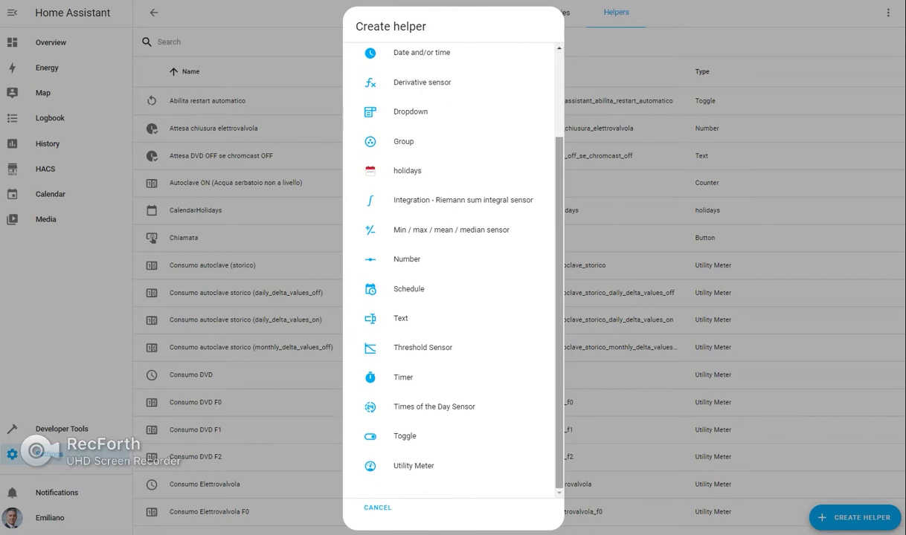
pyautogui.click(434, 406)
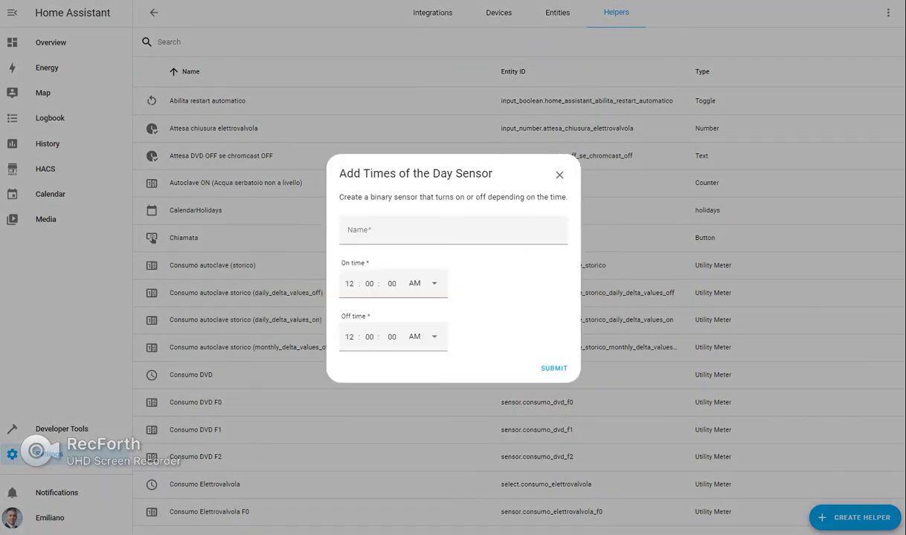
pyautogui.hotkey('ctrl', 'v')
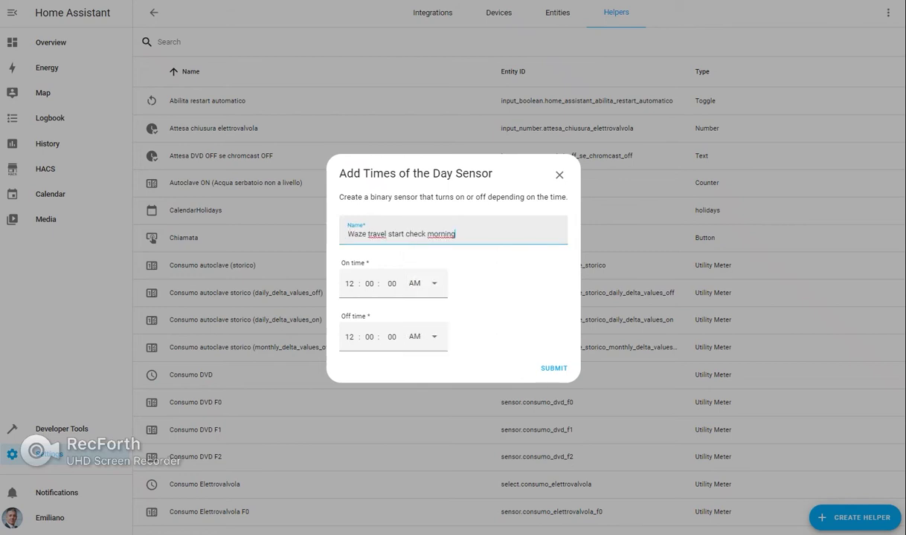
pyautogui.hotkey('ctrl', 'shift', 'Left')
pyautogui.write('even')
pyautogui.press('BackSpace')
pyautogui.press('BackSpace')
pyautogui.press('BackSpace')
pyautogui.press('BackSpace')
pyautogui.write('afternoon')
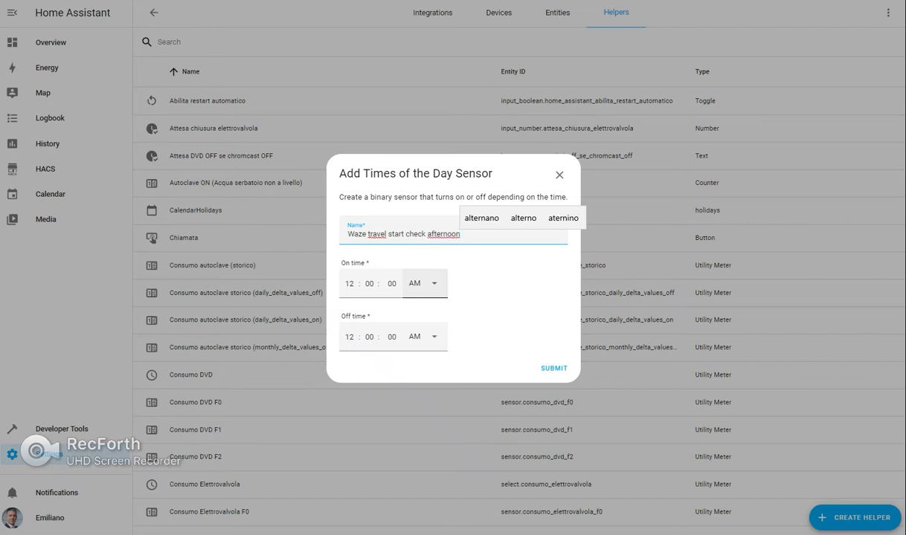
# - Set the afternoon sensor's on time to 5:00:00 PM
pyautogui.click(425, 283)
pyautogui.click(416, 339)
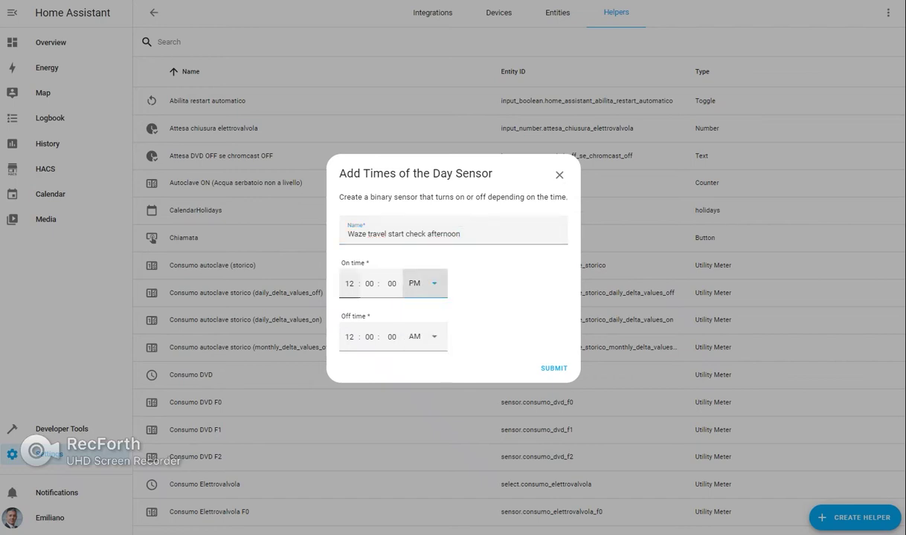
pyautogui.click(349, 283)
pyautogui.write('5')
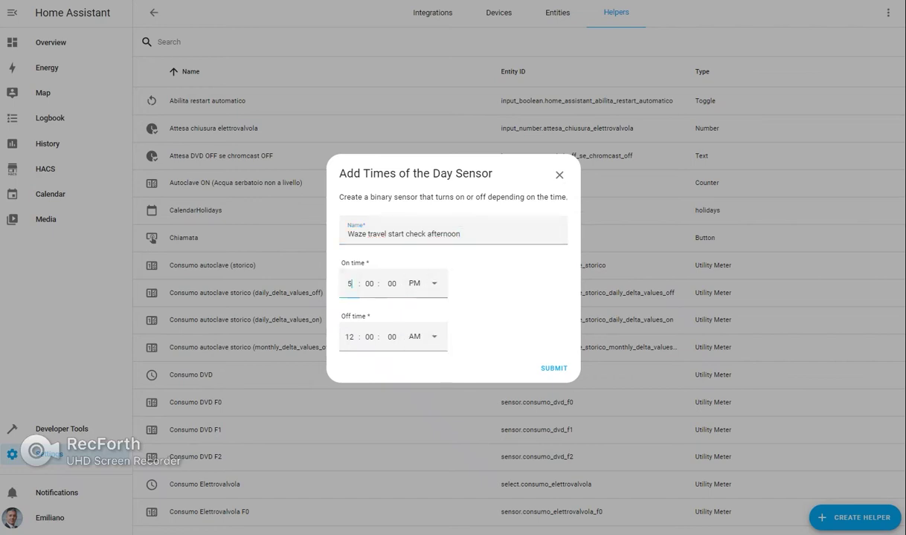
# - Set the afternoon sensor's off time to 7:30 PM, then submit and finish the helper
pyautogui.click(425, 337)
pyautogui.click(417, 391)
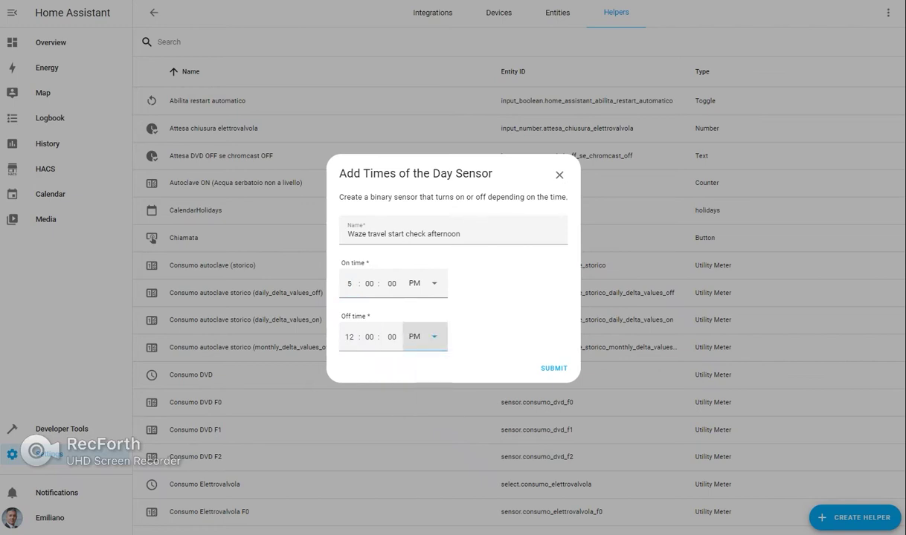
pyautogui.click(348, 336)
pyautogui.write('7')
pyautogui.press('Tab')
pyautogui.moveTo(370, 336); pyautogui.dragTo(348, 336)
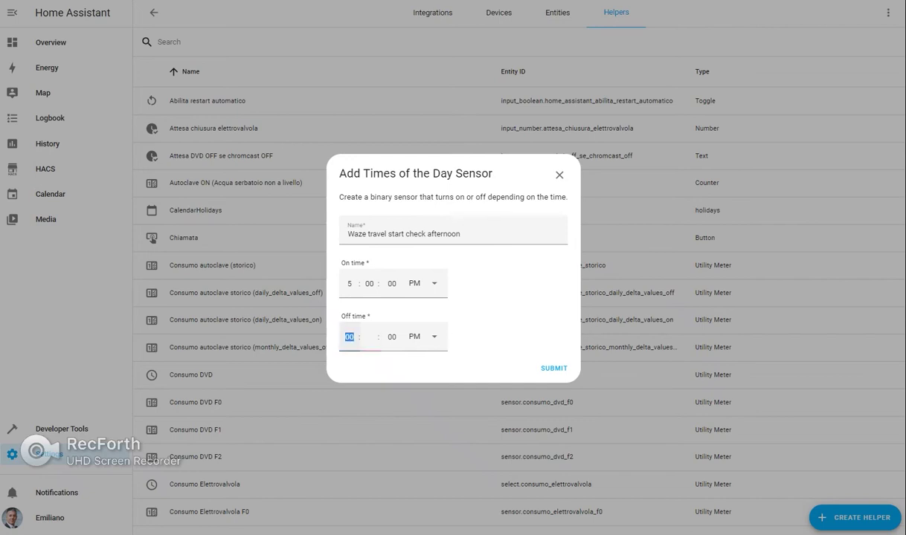
pyautogui.write('07 : 30')
pyautogui.press('Return')
pyautogui.press('Return')
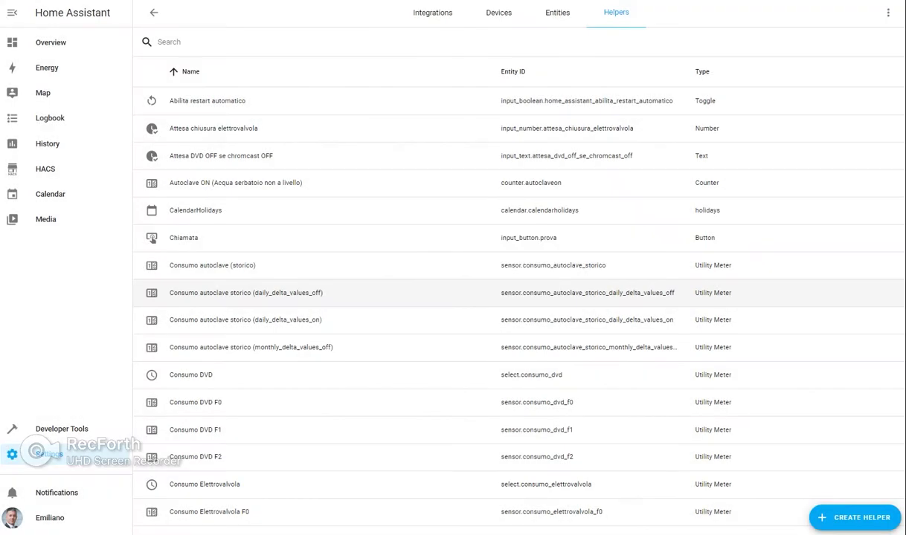
# - Copy the entity ID of the "Waze travel start check afternoon" helper into the empty Notepad document and close the helper's settings
pyautogui.scroll(-15, 518, 297)
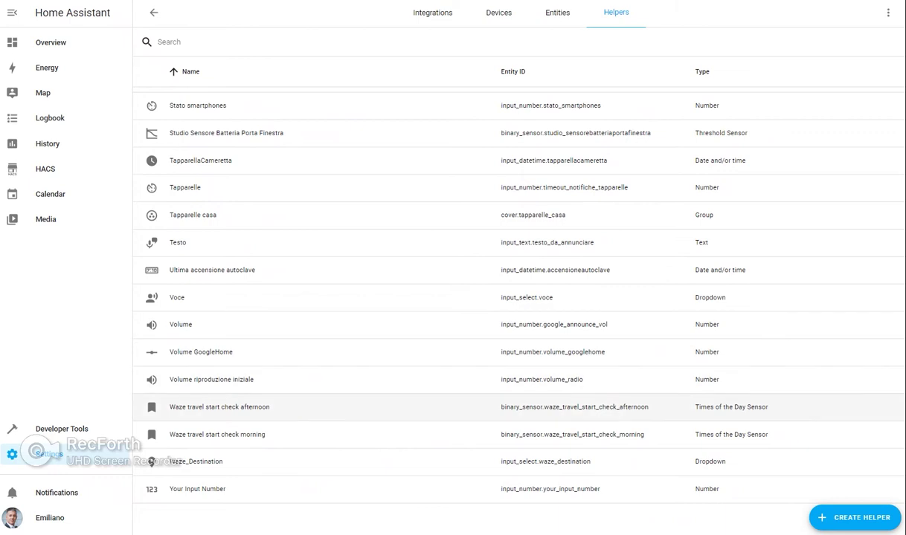
pyautogui.click(220, 407)
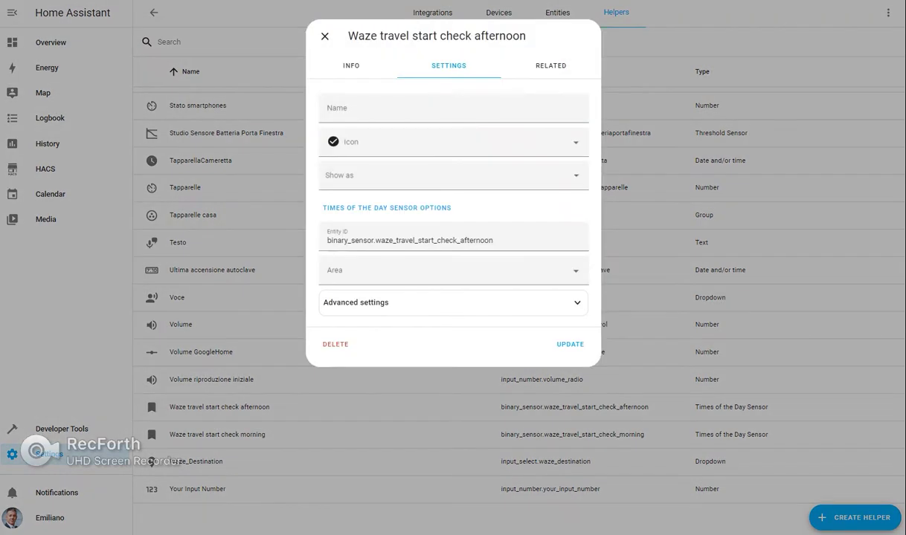
pyautogui.tripleClick(492, 241)
pyautogui.hotkey('ctrl', 'c')
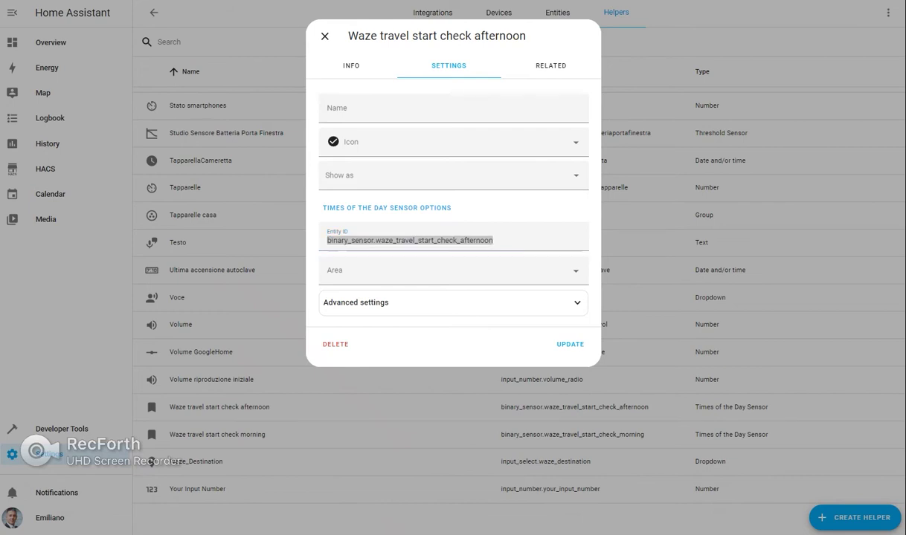
pyautogui.click(834, 513)
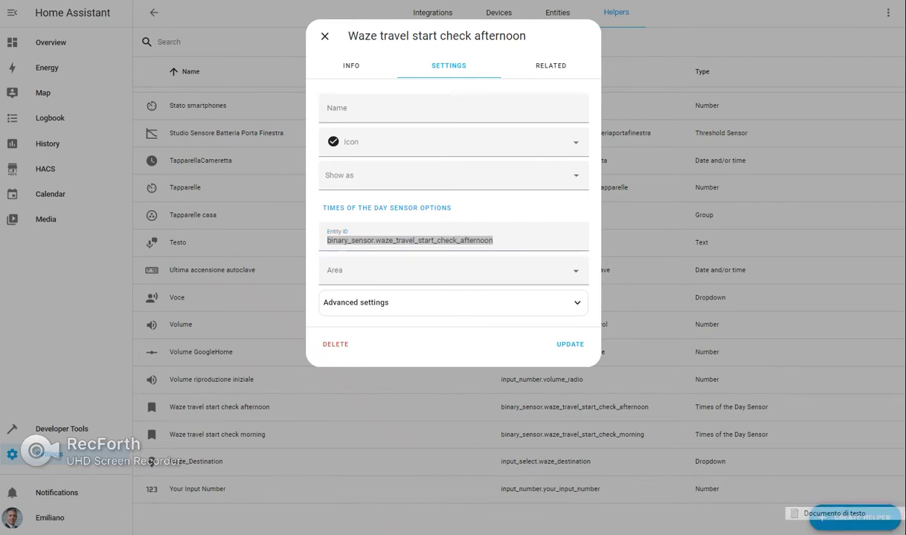
pyautogui.hotkey('alt', 'Tab')
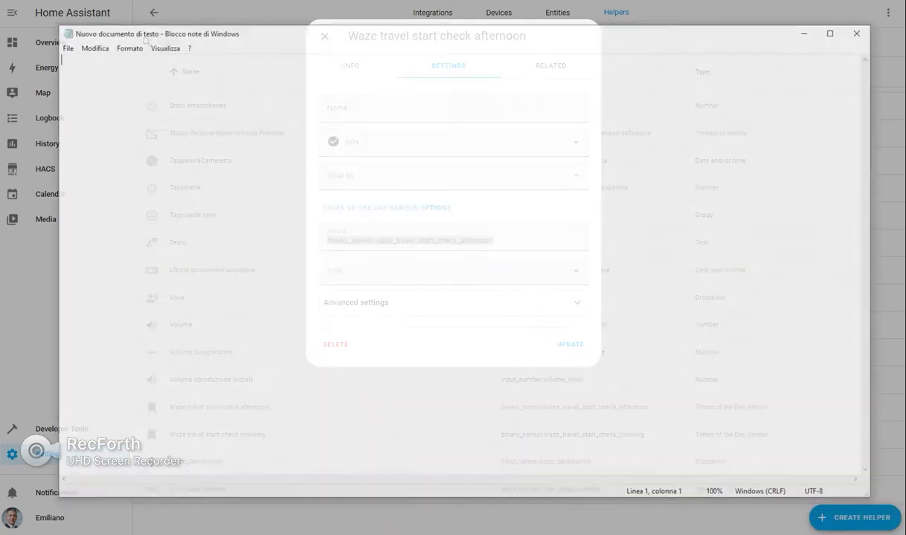
pyautogui.hotkey('ctrl', 'v')
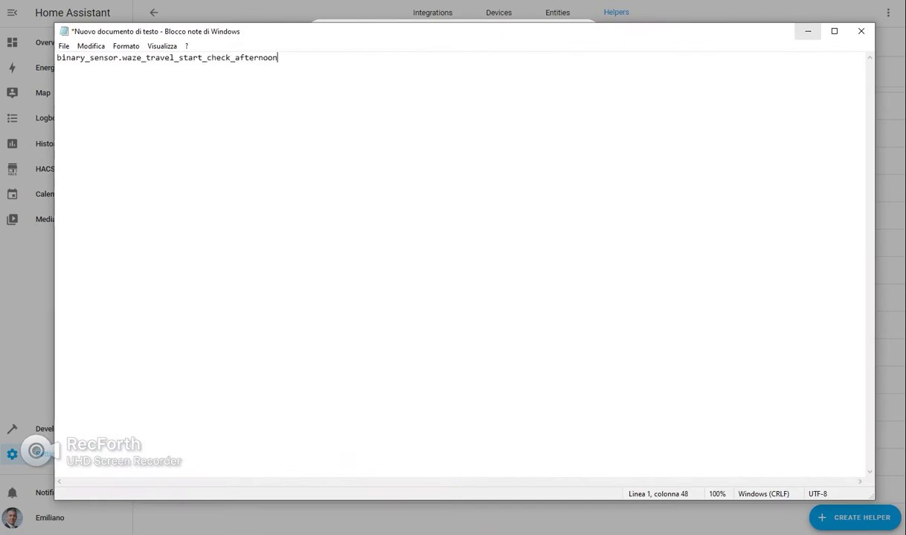
pyautogui.click(807, 31)
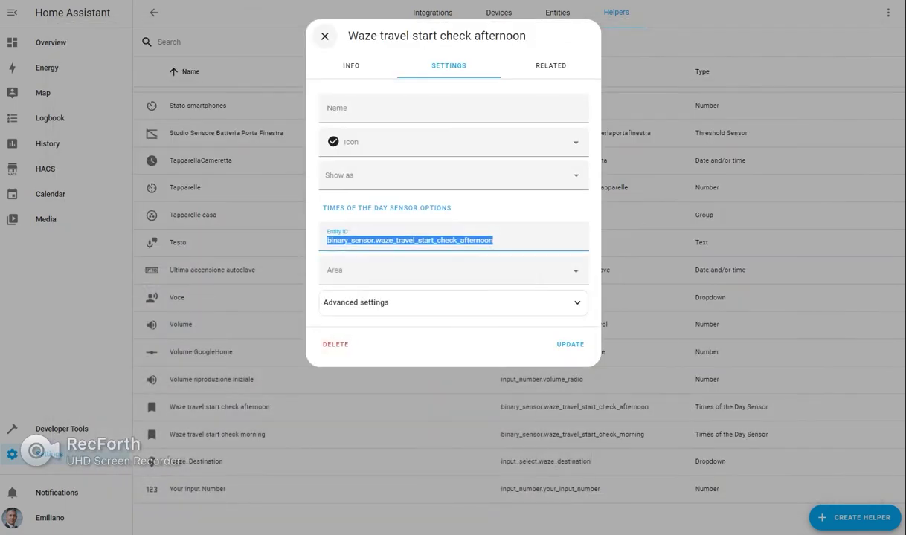
pyautogui.click(324, 35)
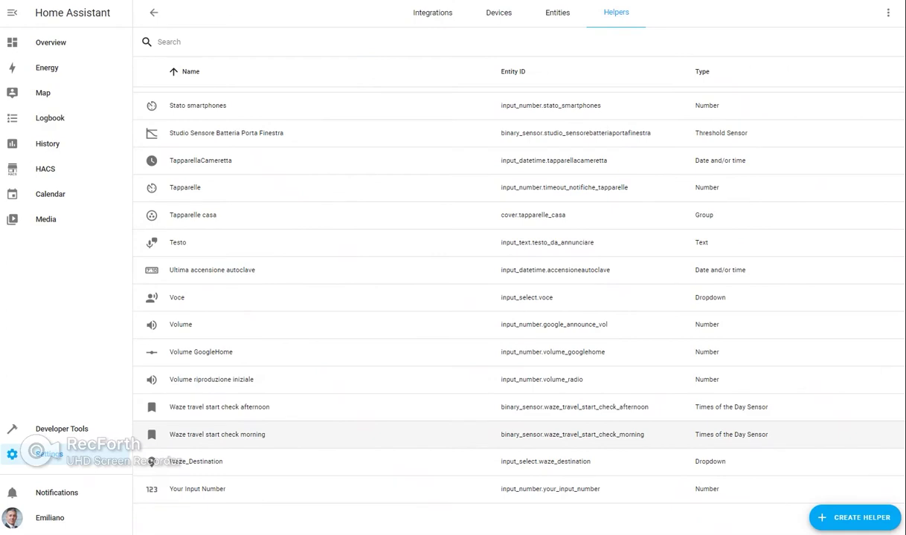
# - Copy the "Waze travel start check morning" helper's entity ID onto a second line of the Notepad document and shrink the Notepad window
pyautogui.click(217, 434)
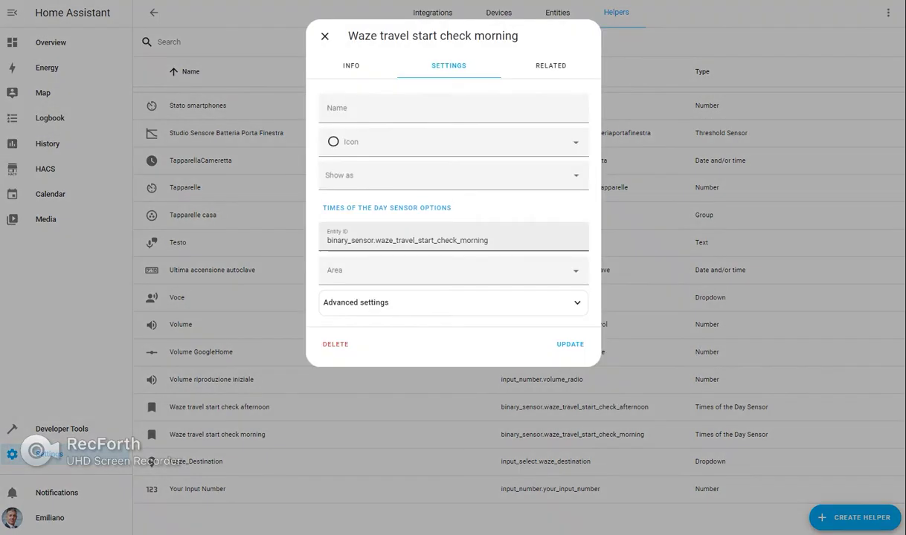
pyautogui.doubleClick(407, 241)
pyautogui.hotkey('ctrl', 'c')
pyautogui.hotkey('alt', 'Tab')
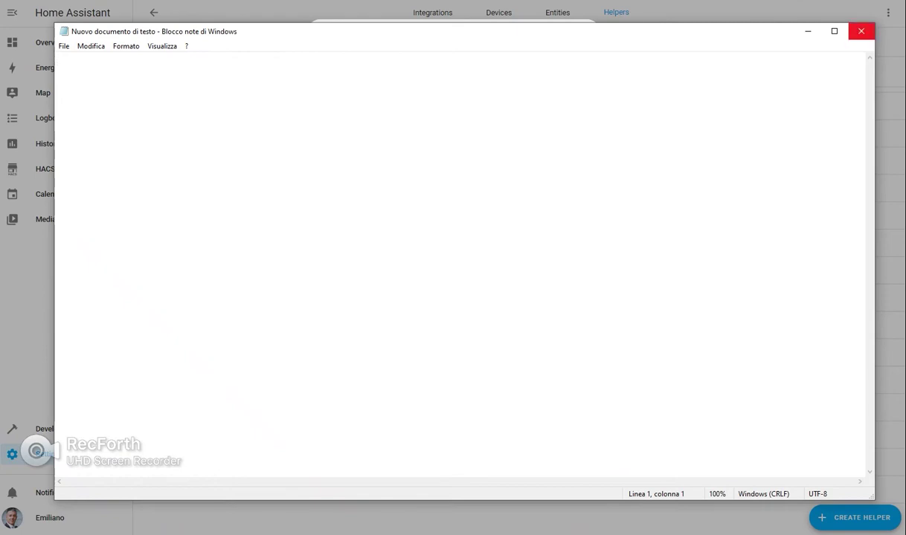
pyautogui.click(860, 32)
pyautogui.moveTo(306, 532)
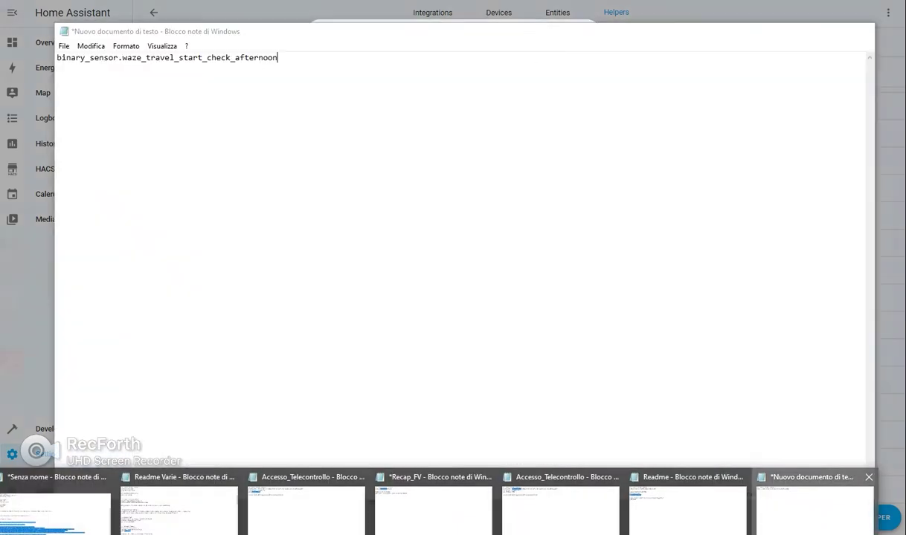
pyautogui.click(814, 513)
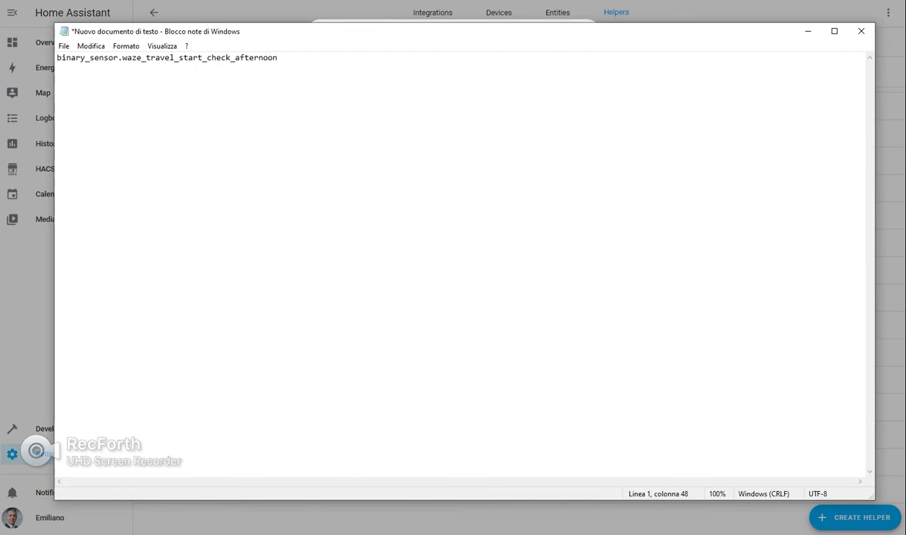
pyautogui.press('Return')
pyautogui.hotkey('ctrl', 'v')
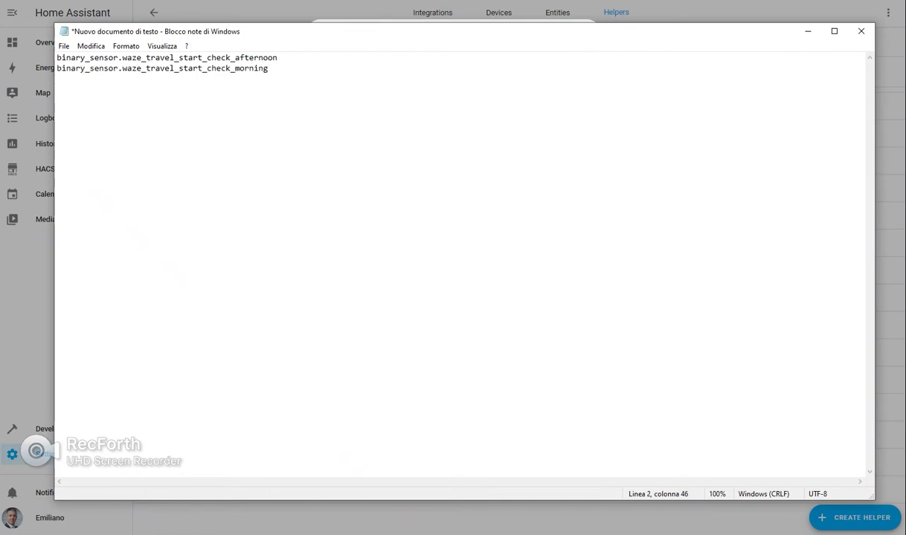
pyautogui.moveTo(874, 500); pyautogui.dragTo(374, 320)
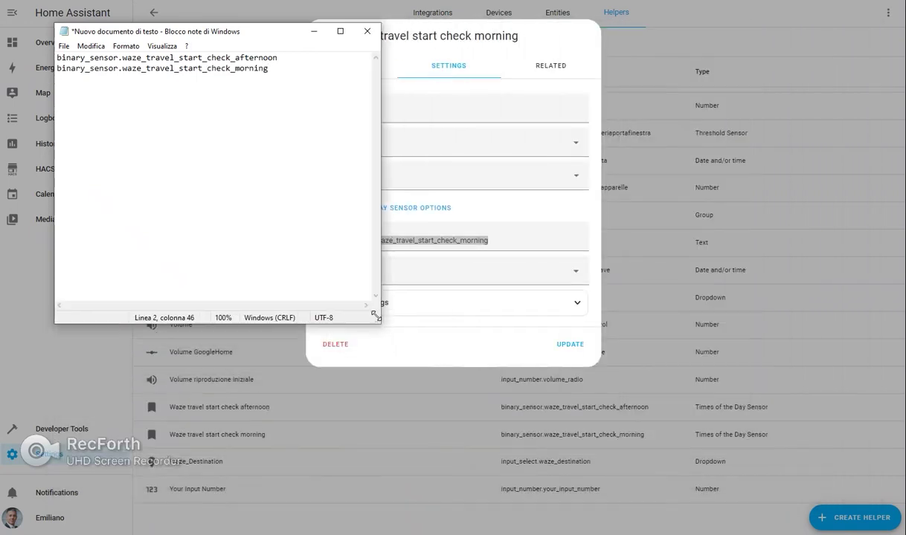
# - Move Notepad aside, close the morning helper's settings, and start a new empty automation
pyautogui.moveTo(223, 38); pyautogui.dragTo(905, 222)
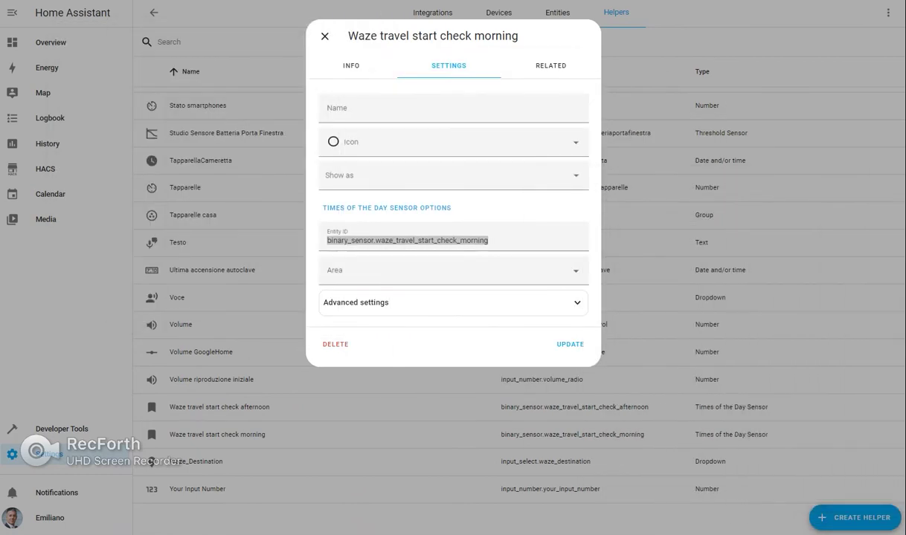
pyautogui.click(324, 36)
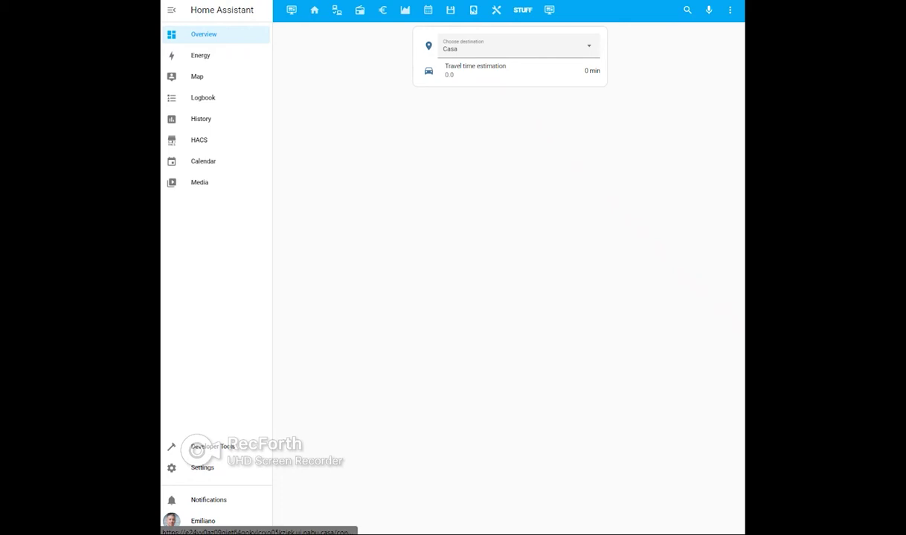
pyautogui.click(203, 468)
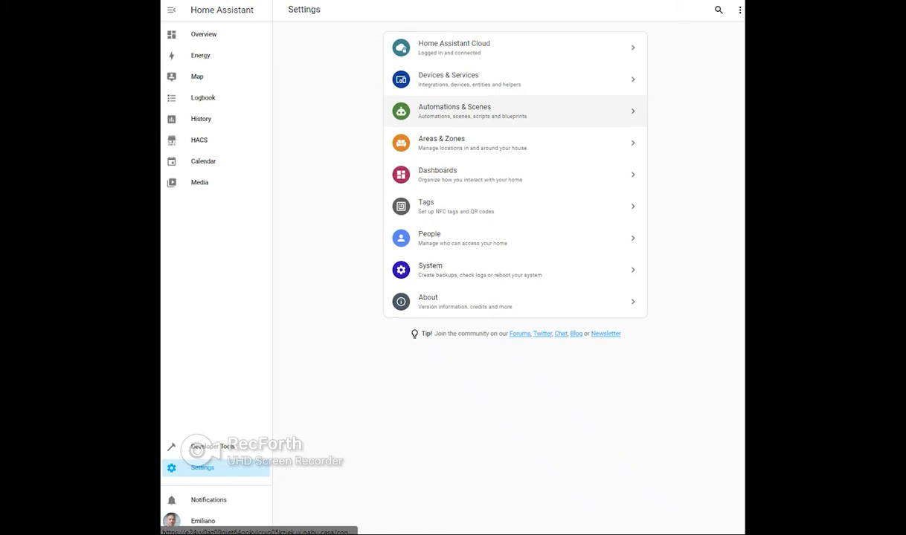
pyautogui.click(454, 111)
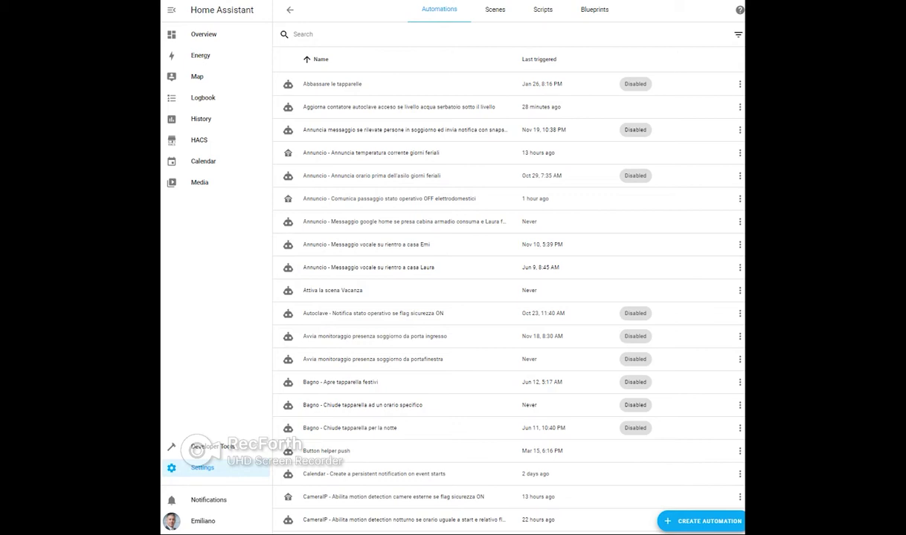
pyautogui.click(701, 521)
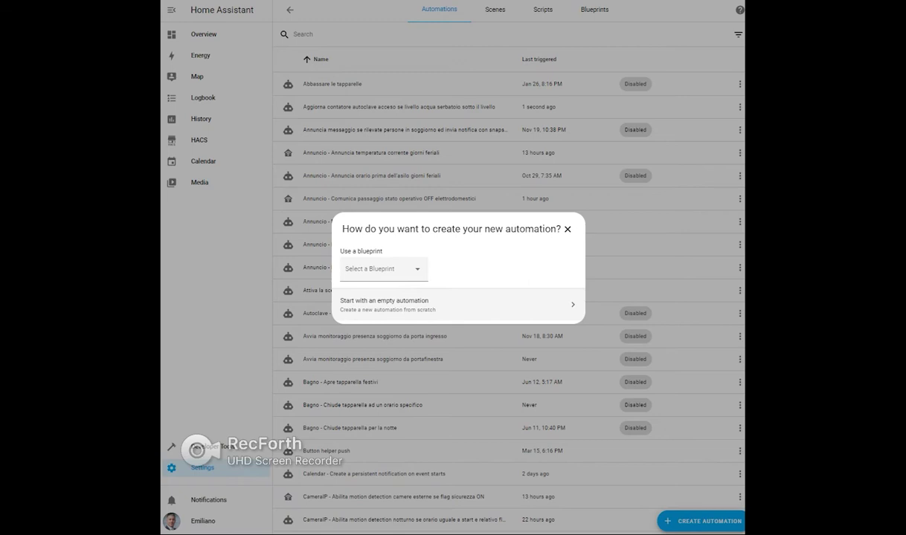
pyautogui.click(458, 304)
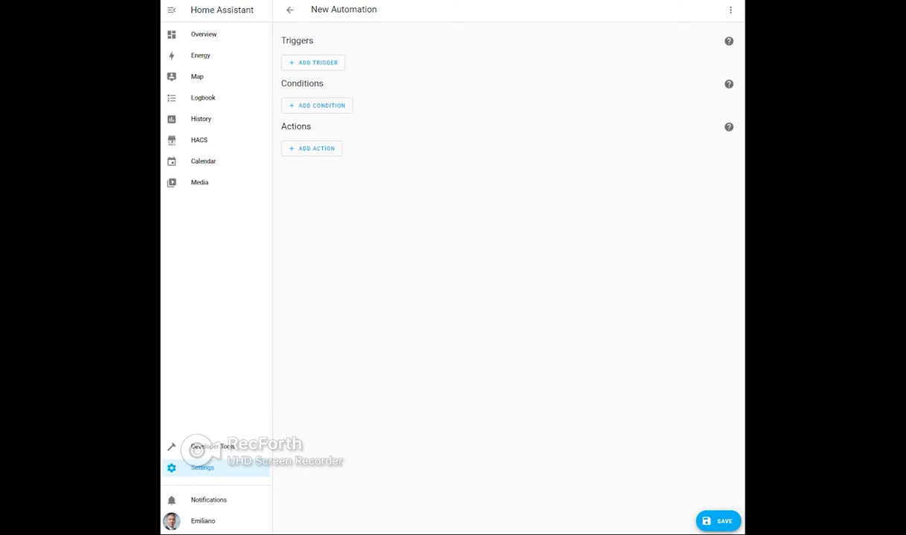
# - Switch the new automation to YAML editing and clear its default code
pyautogui.click(730, 10)
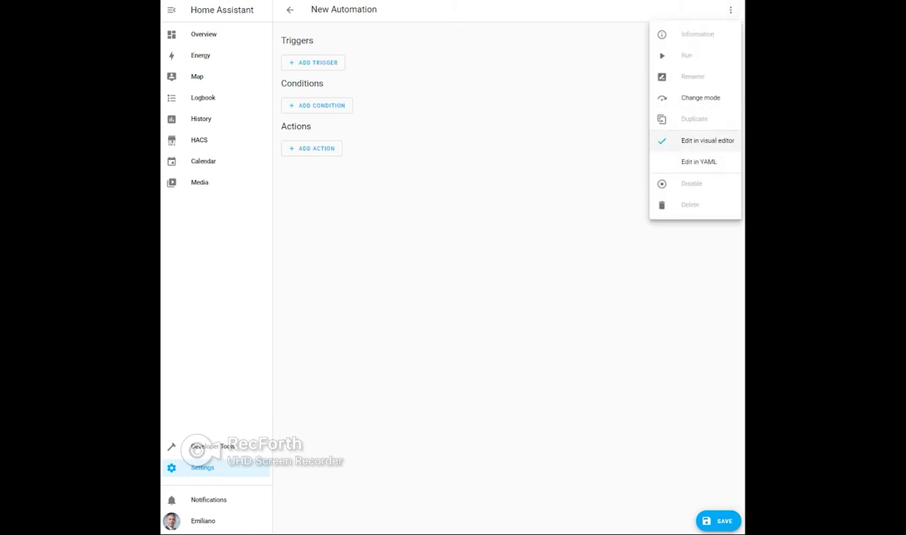
pyautogui.click(698, 161)
pyautogui.hotkey('ctrl', 'a')
pyautogui.press('Delete')
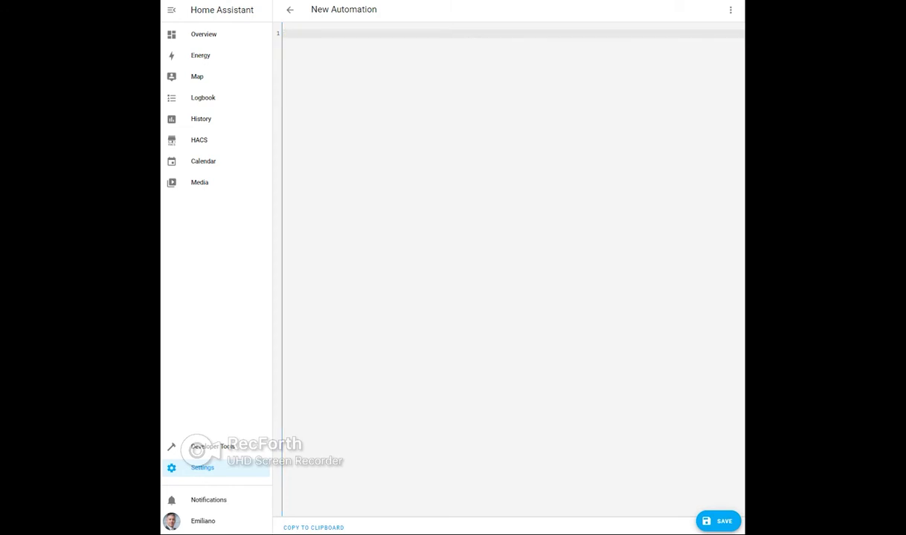
# - Enter the alias "Waze - Update destination" and the description "Waze - Update destination if sensor ON" in the YAML
pyautogui.write('alias: Waze - Update destination')
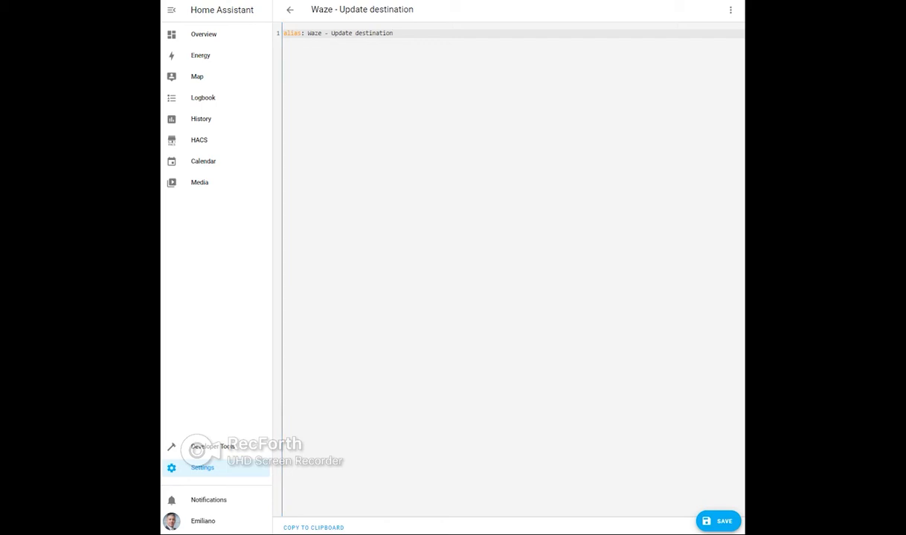
pyautogui.press('Return')
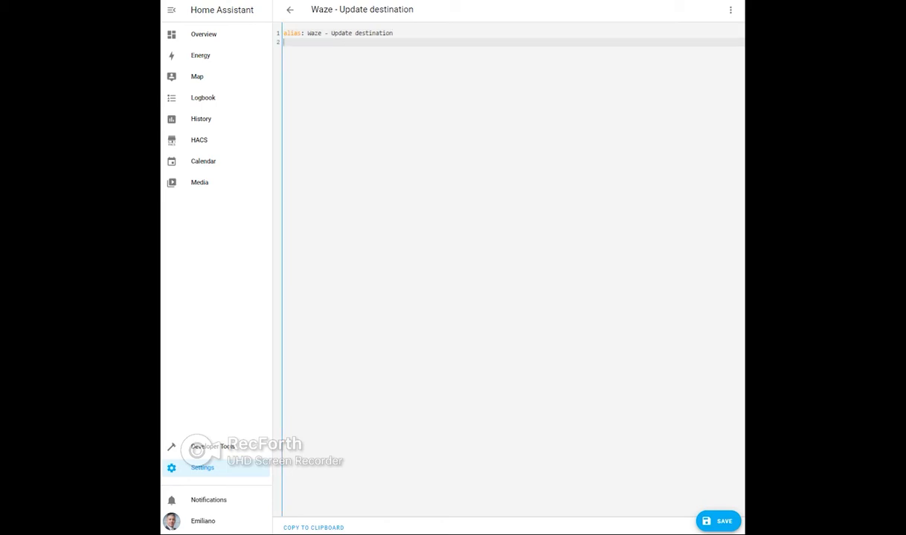
pyautogui.write('description: Waze - Update destination if sensor ON')
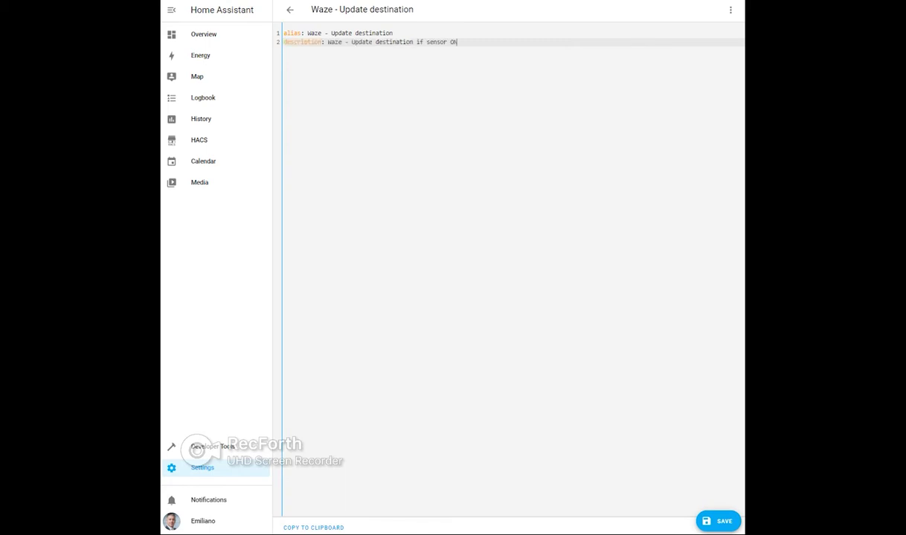
pyautogui.press('Return')
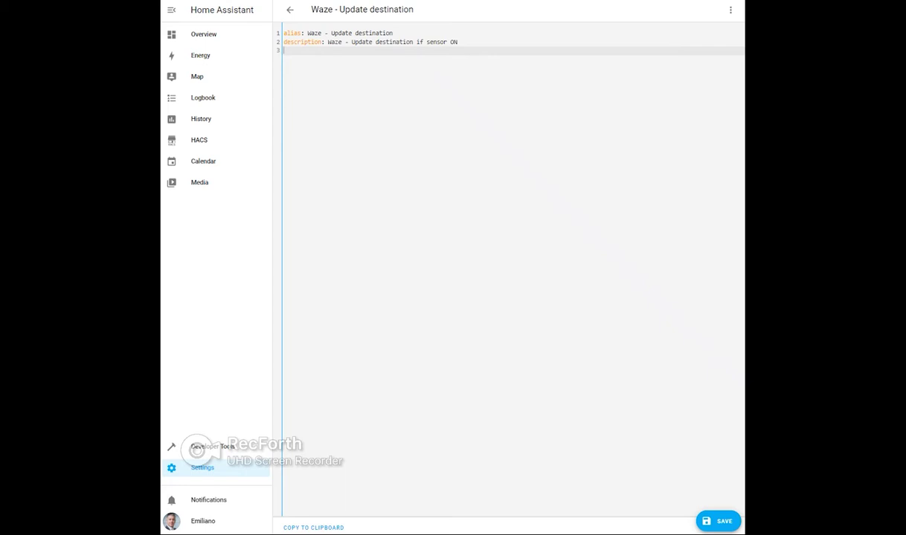
# - Add off-to-on state triggers for binary_sensor.waze_travel_start_check_morning and binary_sensor.waze_travel_start_check_afternoon, plus an empty condition list
pyautogui.write('trigger:   - platform: state     entity_id:       - binary_sensor.waze_travel_start_check_morning     from: "off"     to: "on"   - platform: state     entity_id:       - binary_sensor.waze_travel_start_check_afternoon     from: "off"     to: "on"')
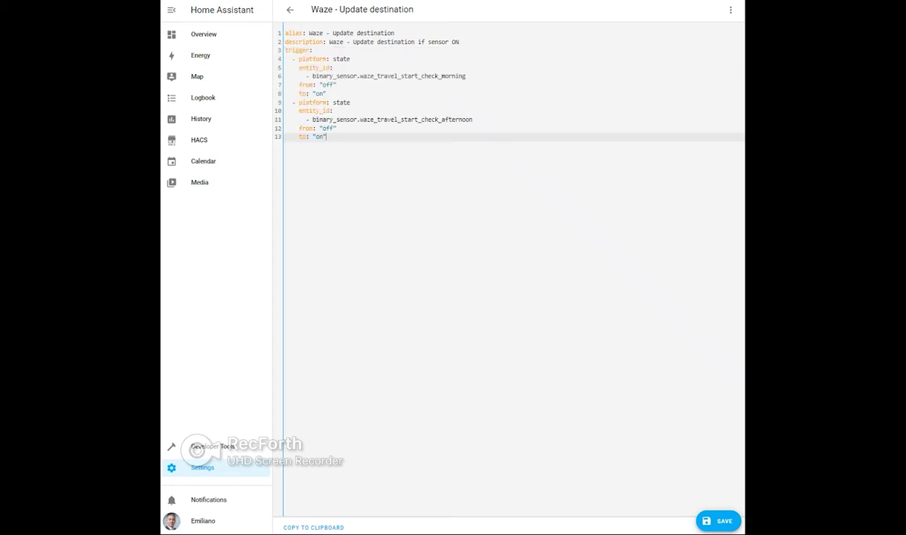
pyautogui.press('Return')
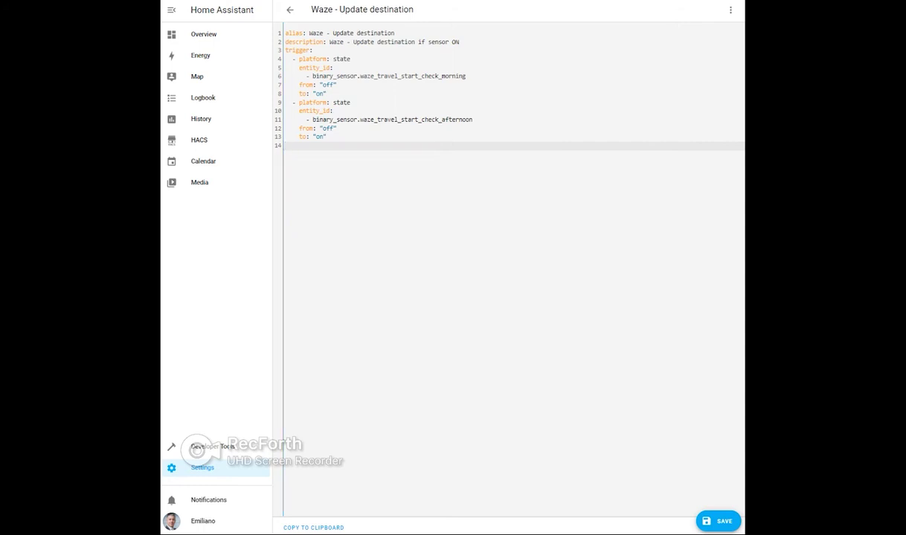
pyautogui.write('condition: []')
pyautogui.press('Return')
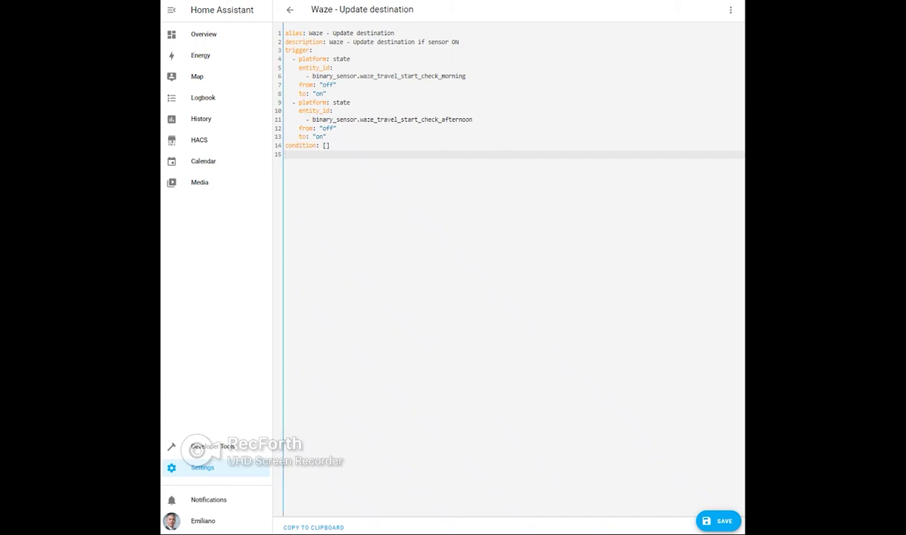
# - Add a single-mode action setting input_select.waze_destination to Ufficio if device_tracker.pocox3nfc is home, else Casa, and save the automation
pyautogui.hotkey('ctrl', 'v')
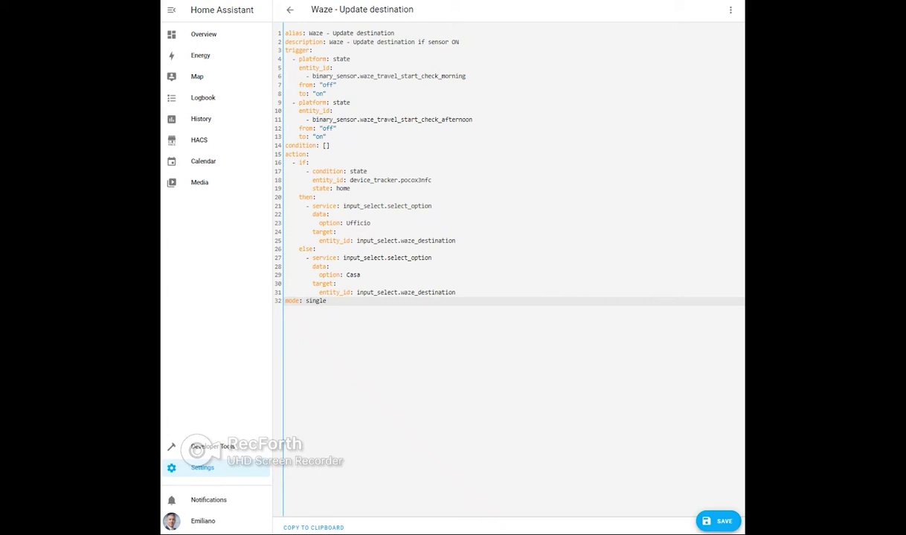
pyautogui.hotkey('ctrl', 's')
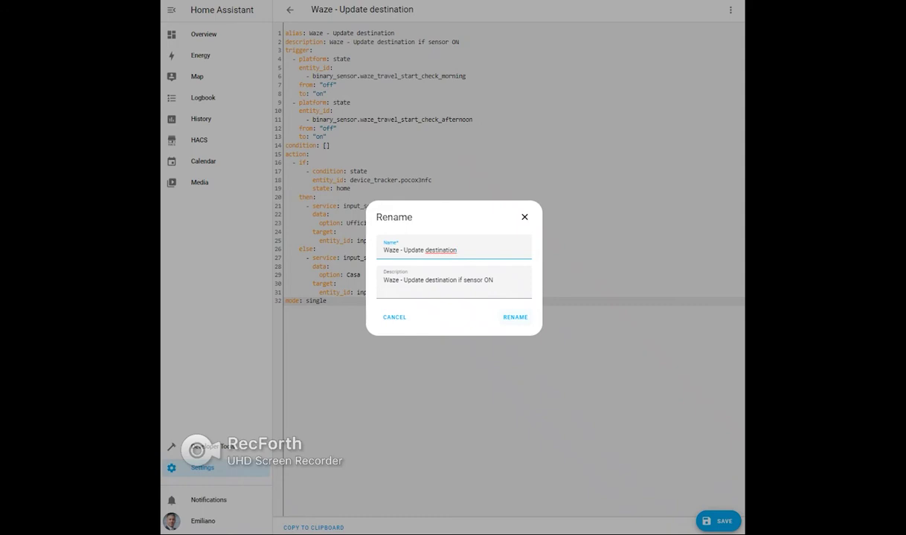
pyautogui.click(514, 318)
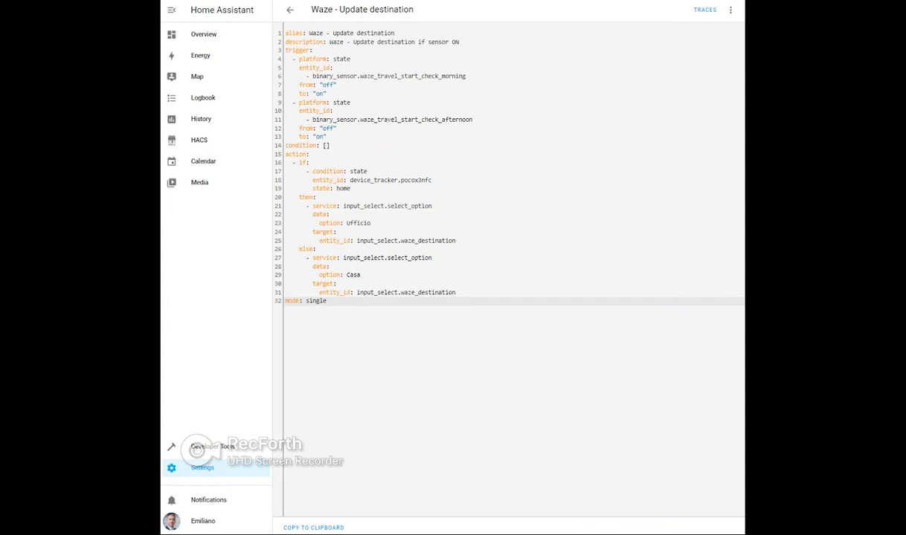
pyautogui.click(290, 10)
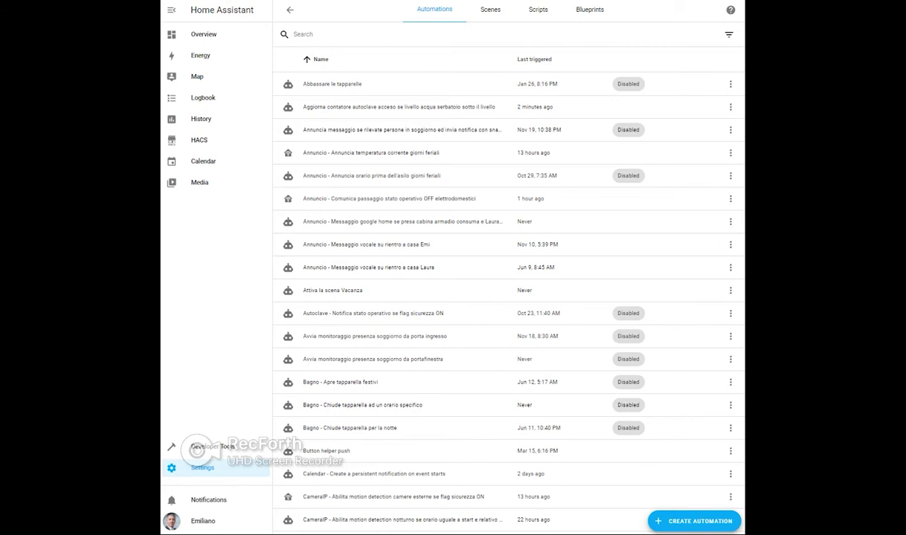
# - Create another empty automation, switch it to YAML editing and clear its default code
pyautogui.click(694, 521)
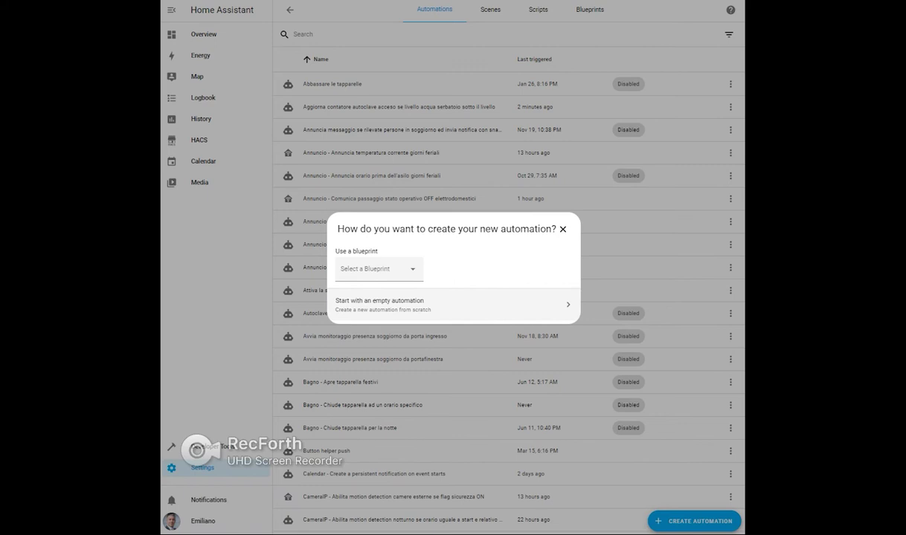
pyautogui.click(453, 305)
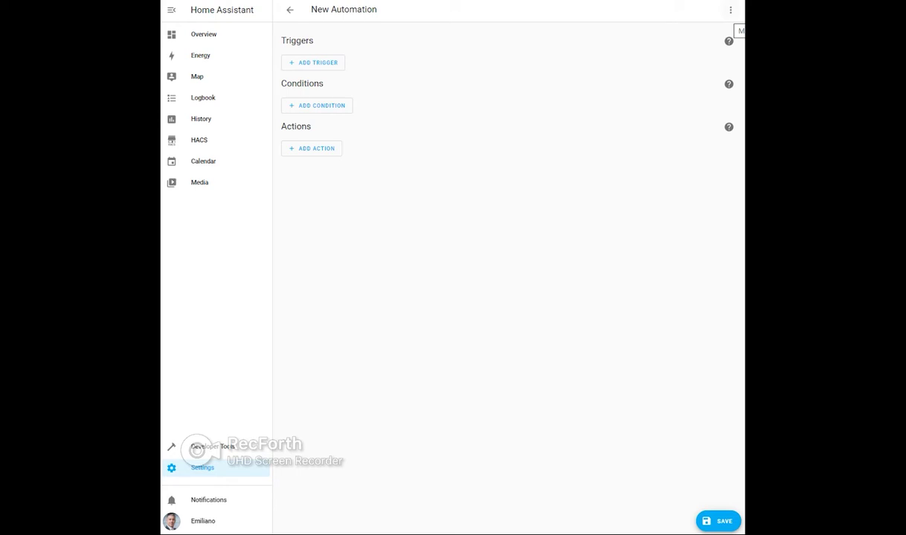
pyautogui.click(730, 9)
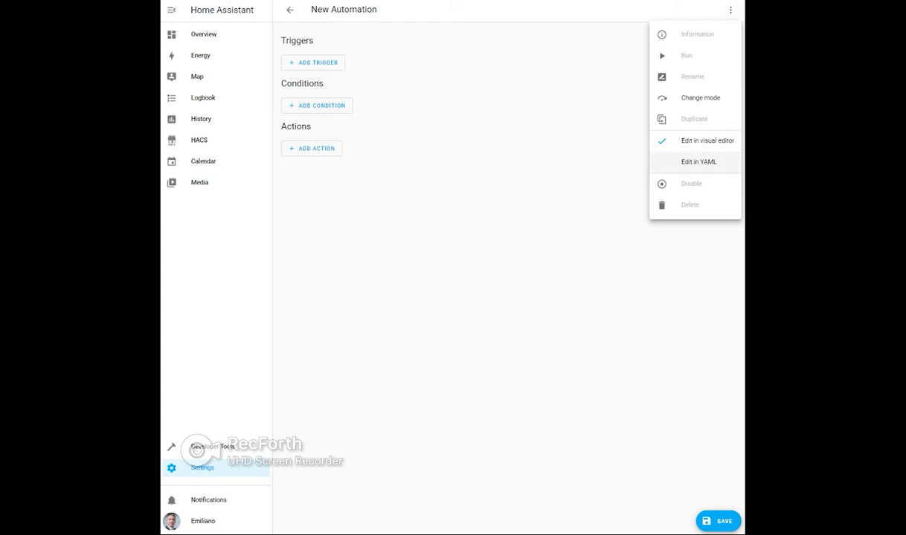
pyautogui.click(698, 162)
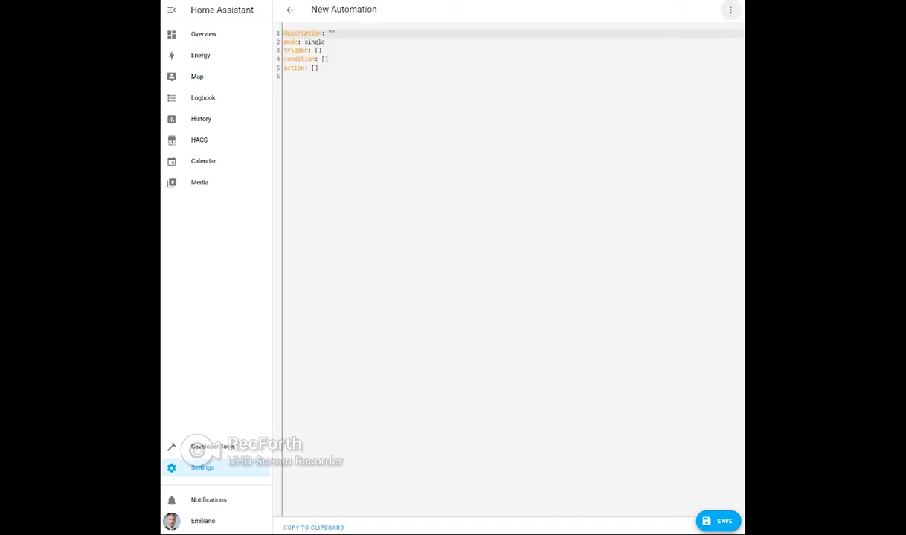
pyautogui.hotkey('ctrl', 'a')
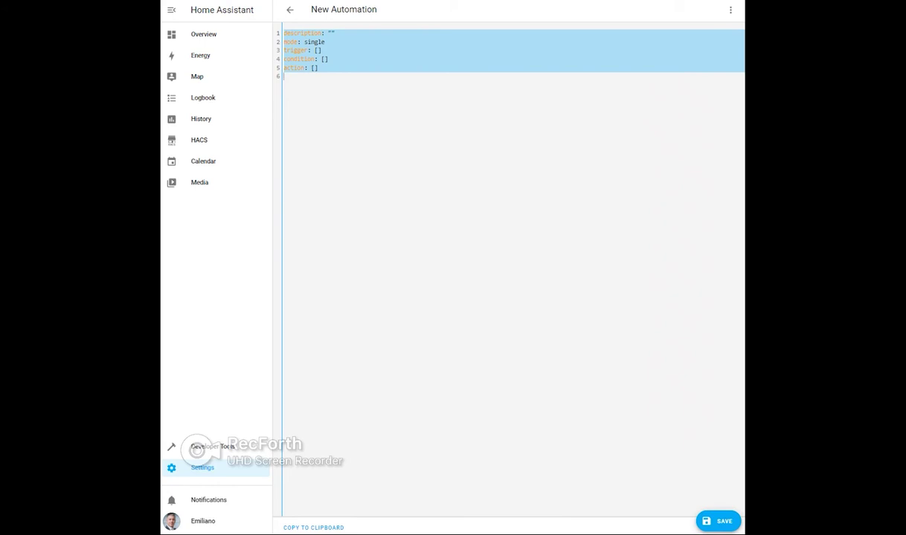
pyautogui.press('BackSpace')
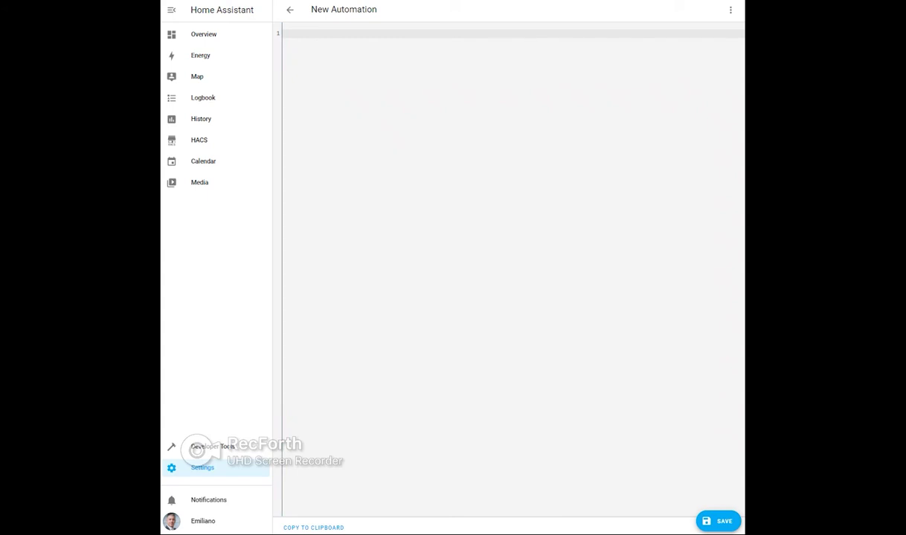
# - Enter the alias "Waze - Update travel time to destination every 10 minutes" and a description with the same text plus "if sensor ON"
pyautogui.write('alias: Waze - Update travel time to destination every 10 minutes')
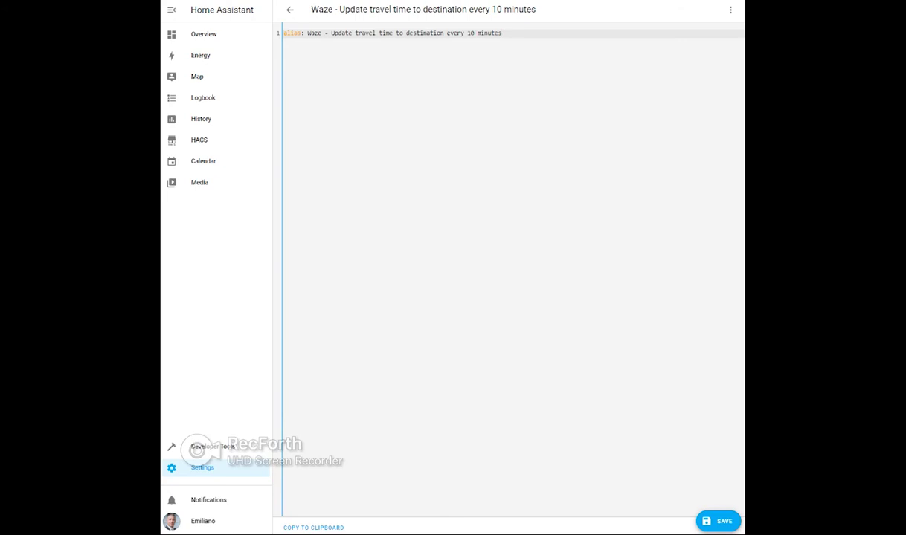
pyautogui.press('Return')
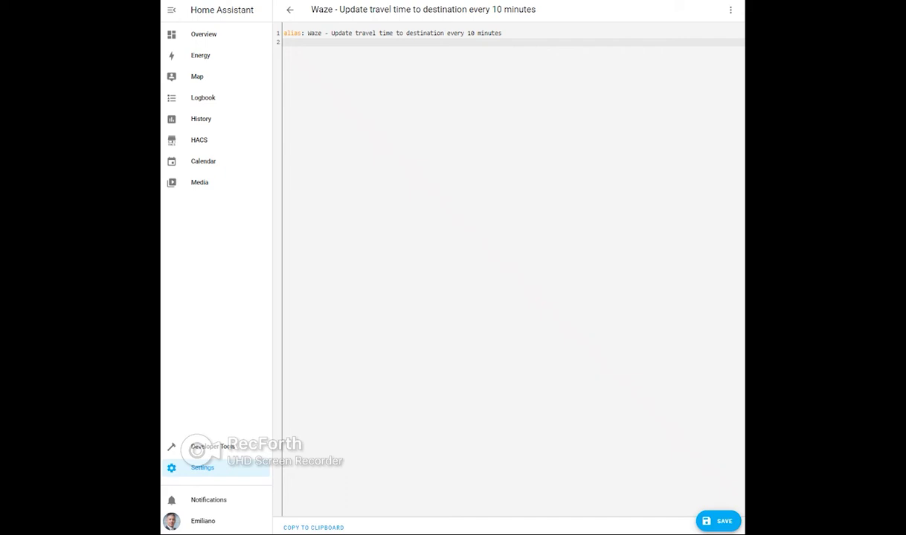
pyautogui.write('description: Waze - Update travel time to destination every 10 minutes if sensor ON')
pyautogui.press('Return')
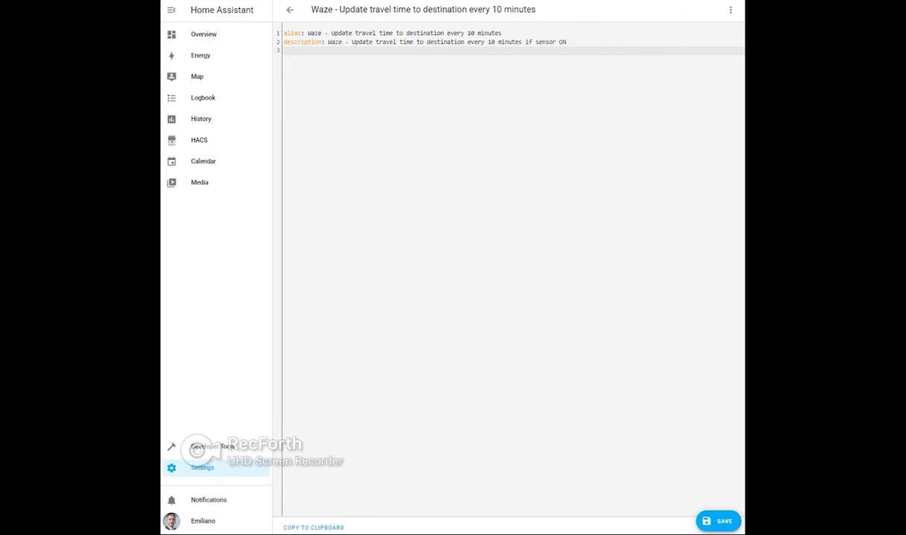
# - Add a time_pattern trigger with minutes /10 and an or condition requiring the morning or afternoon Waze travel start check sensor to be on
pyautogui.write('trigger:   - platform: time_pattern     minutes: /10')
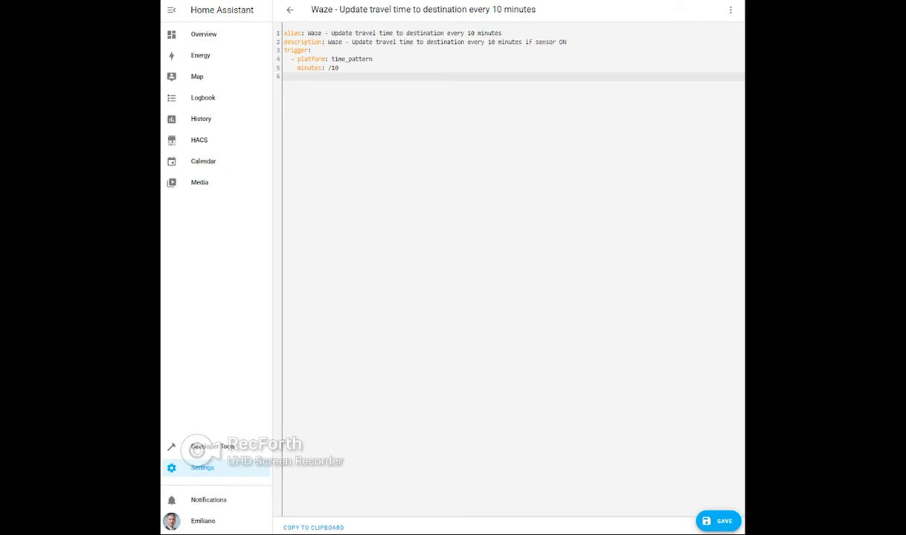
pyautogui.write('condition:   - condition: or     conditions:       - condition: state         entity_id: binary_sensor.waze_travel_start_check_morning         state: "on"       - condition: state         entity_id: binary_sensor.waze_travel_start_check_afternoon         state: "on"')
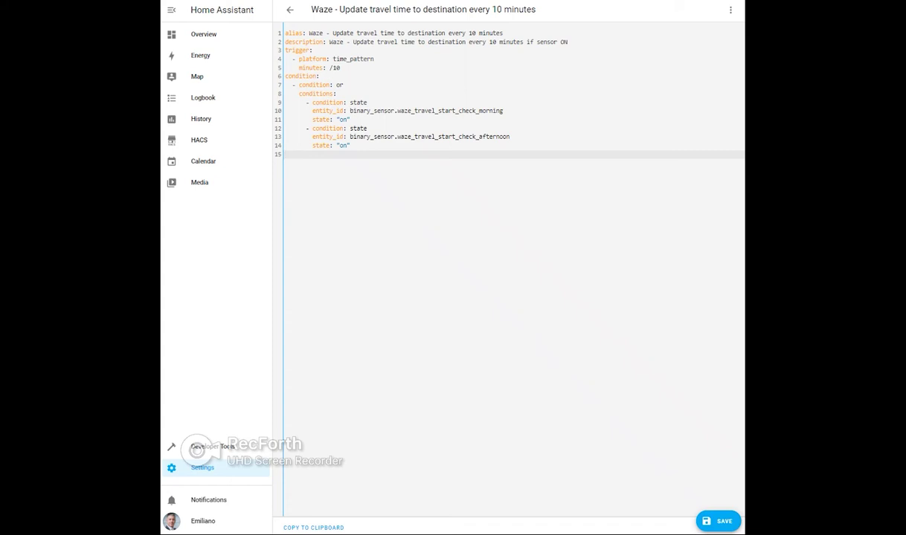
# - Add a homeassistant.update_entity action for sensor.waze_dinamico in single mode, save the automation and return to the automations list
pyautogui.write('action:   - service: homeassistant.update_entity     data: {}     target:       entity_id: sensor.waze_dinamico mode: single')
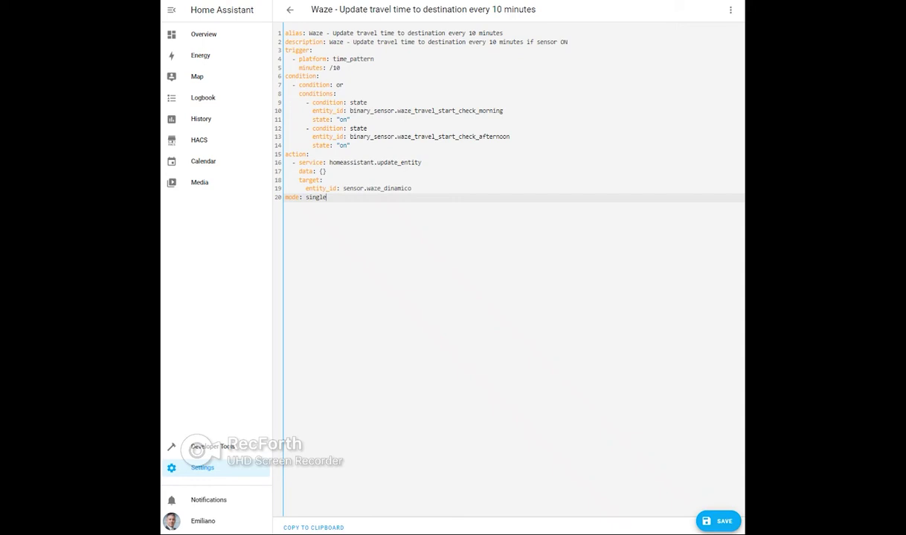
pyautogui.click(718, 520)
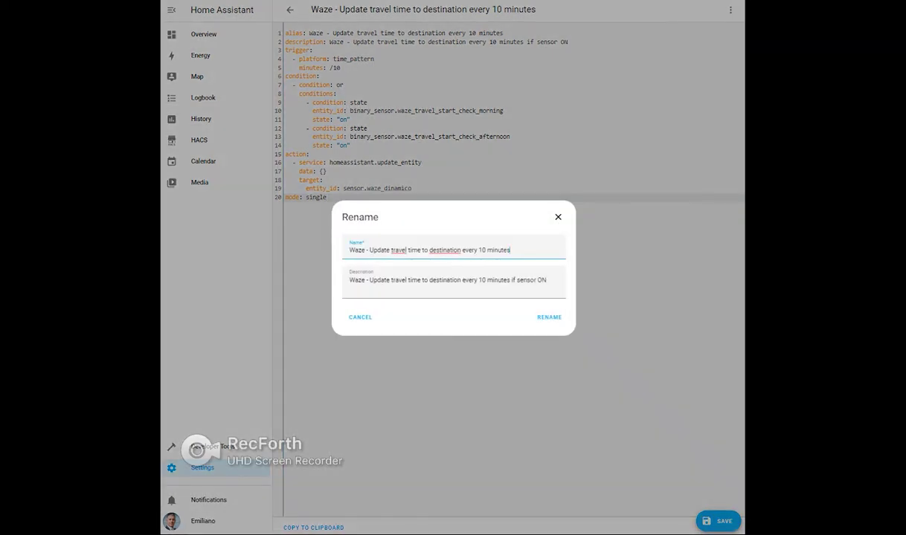
pyautogui.click(549, 317)
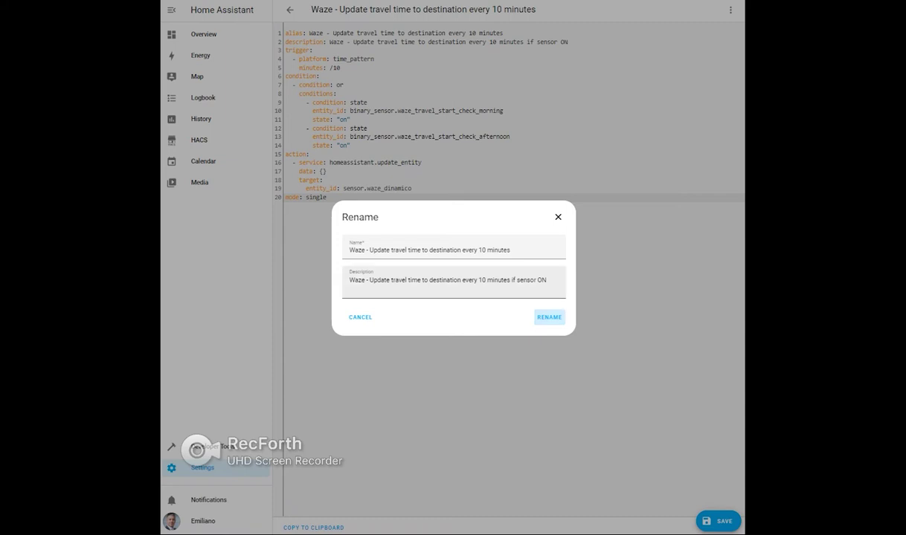
pyautogui.click(549, 318)
pyautogui.hotkey('ctrl', 's')
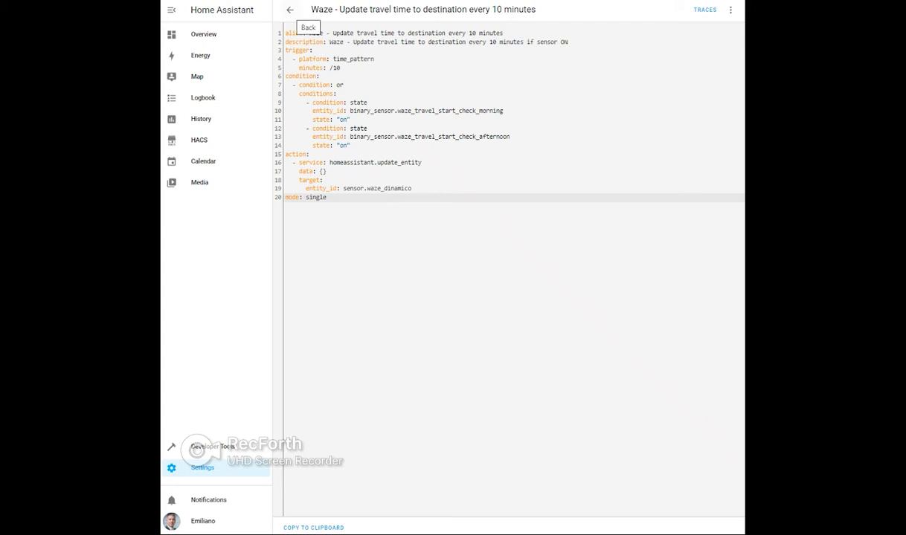
pyautogui.click(289, 10)
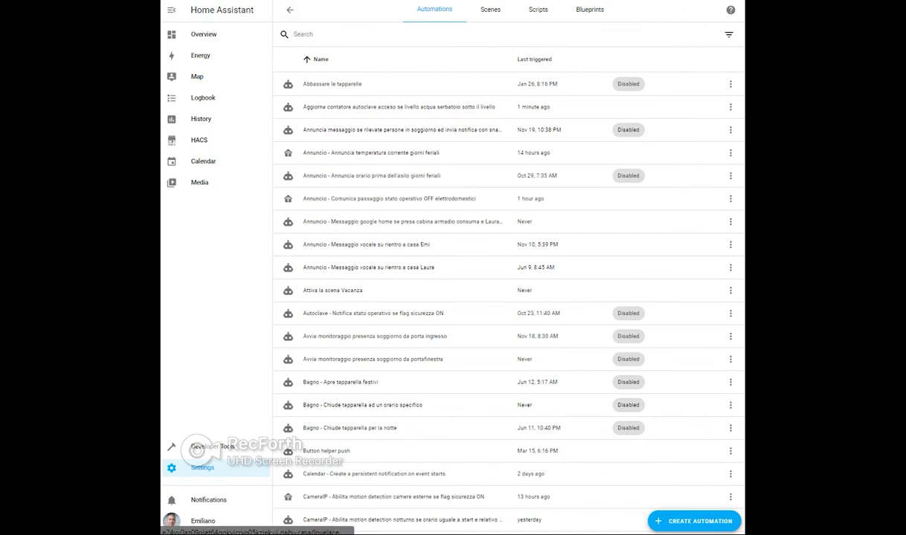
# - Show the Stuff dashboard view with the Waze travel card and search the helpers list for "waz"
pyautogui.click(203, 34)
pyautogui.click(522, 10)
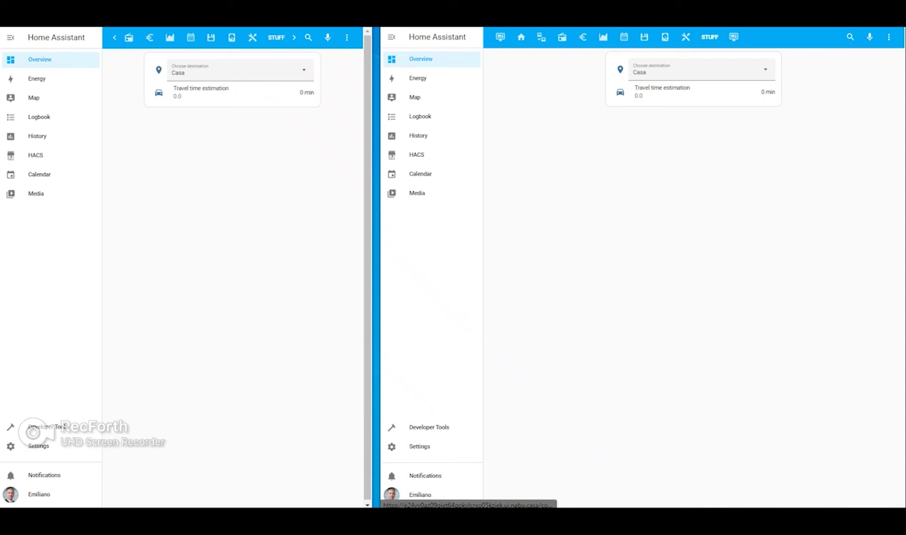
pyautogui.click(420, 446)
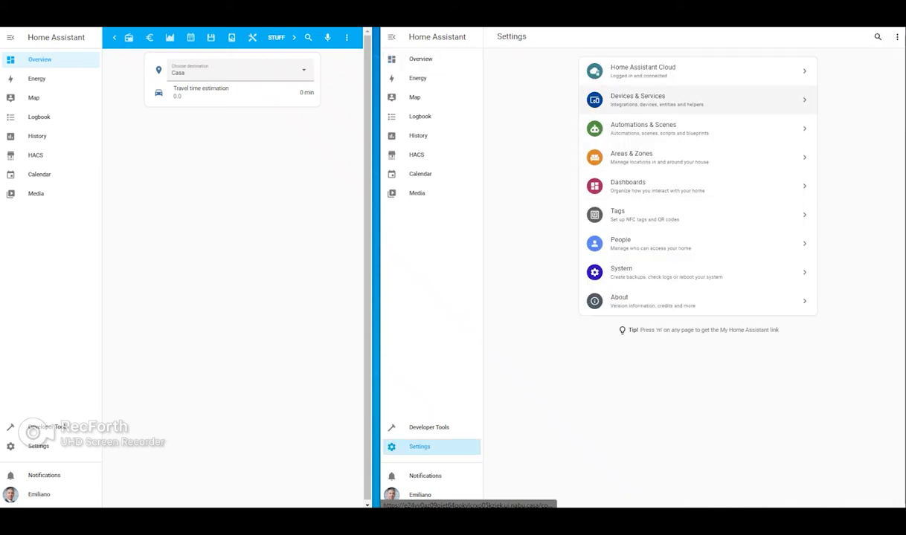
pyautogui.click(638, 99)
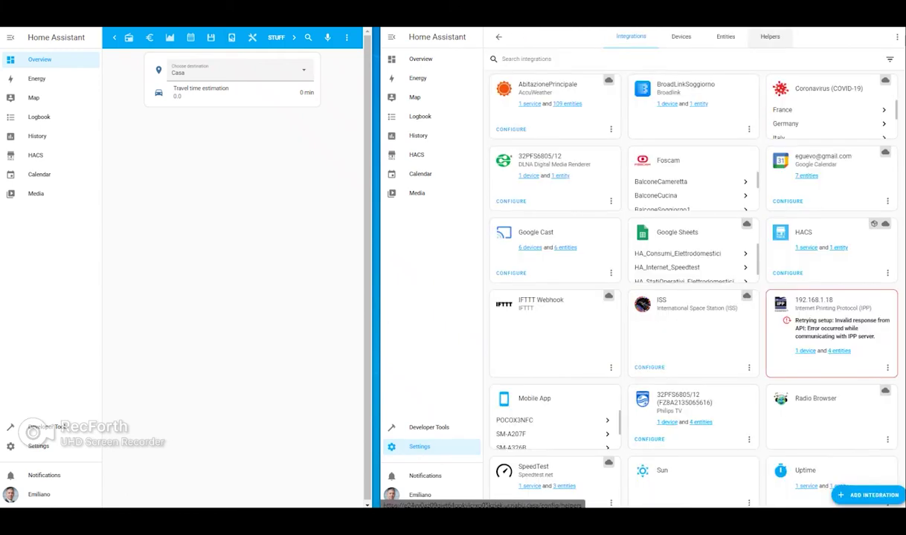
pyautogui.click(770, 37)
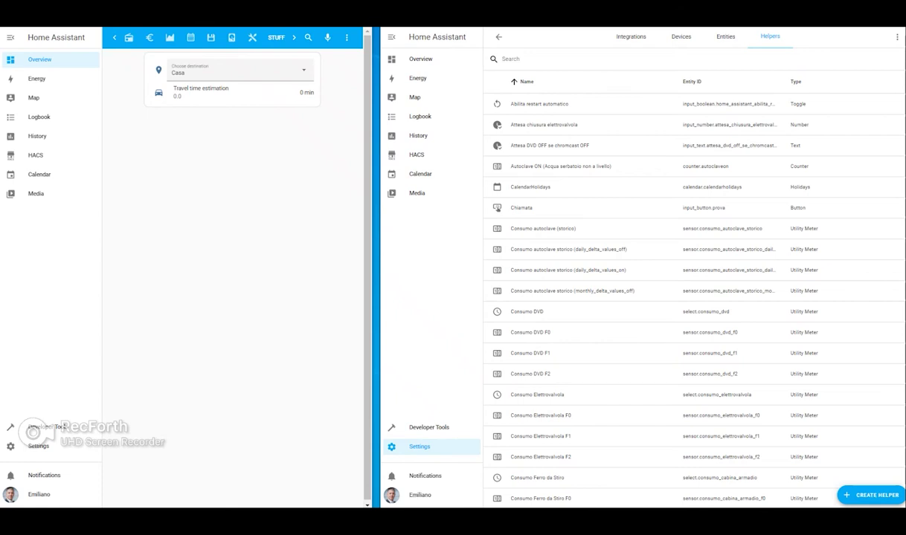
pyautogui.click(511, 60)
pyautogui.write('waz')
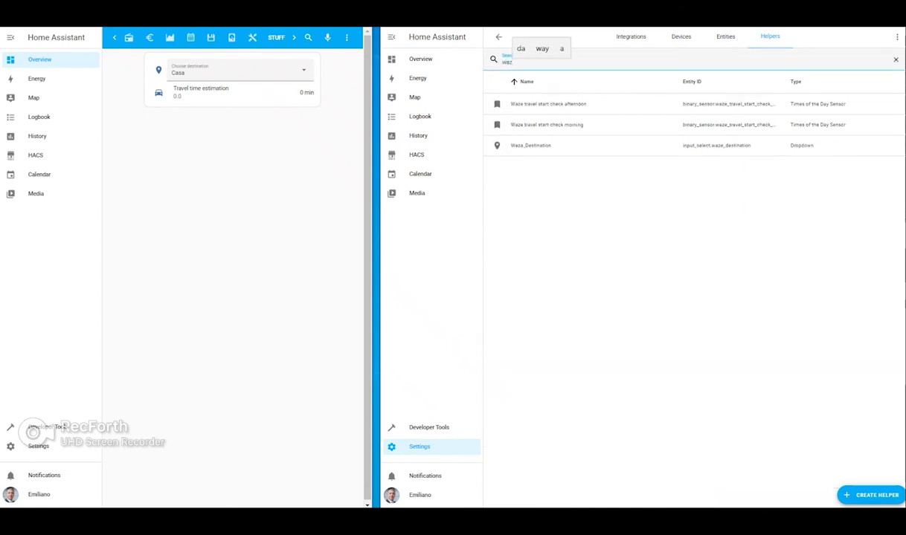
# - Set the Waze travel start check afternoon sensor's on time to 9:23 PM and off time to 9:30 PM, and save the helper
pyautogui.click(548, 103)
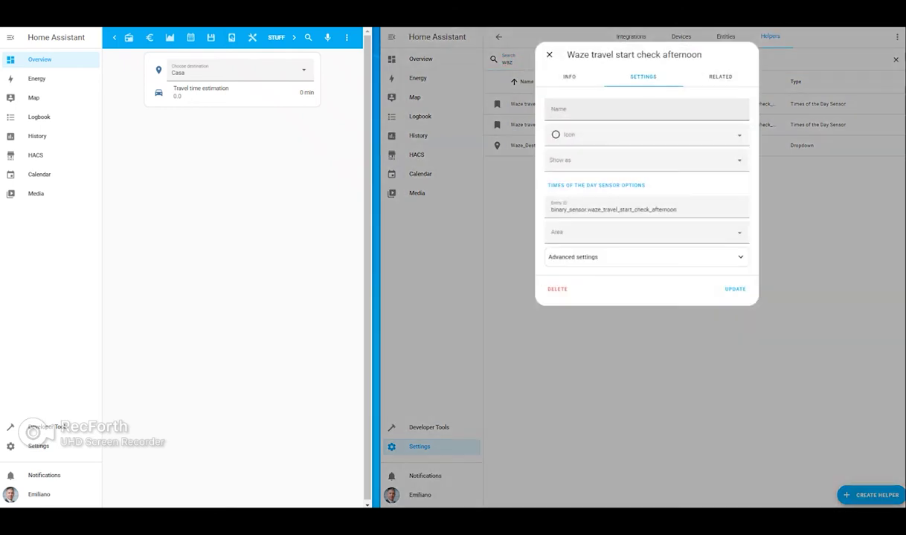
pyautogui.click(596, 185)
pyautogui.click(599, 256)
pyautogui.write('23')
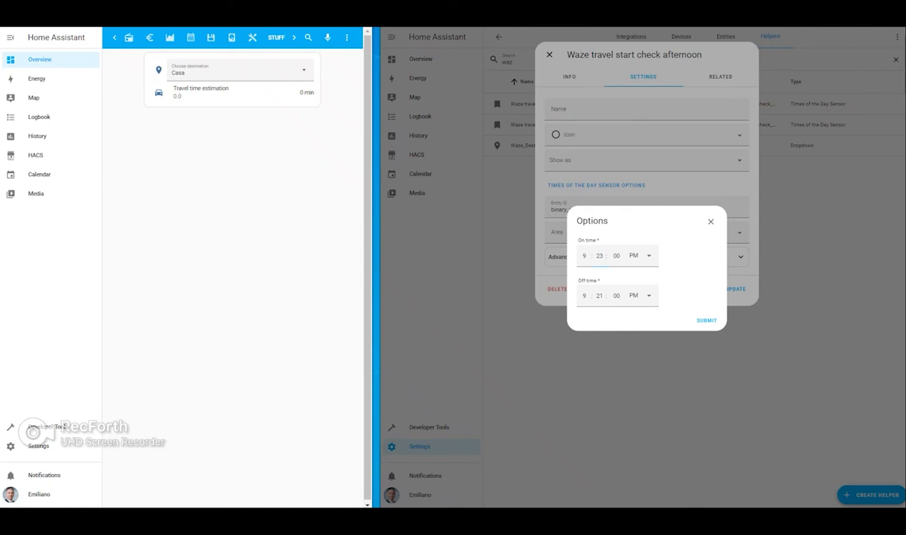
pyautogui.click(599, 295)
pyautogui.write('30')
pyautogui.click(706, 321)
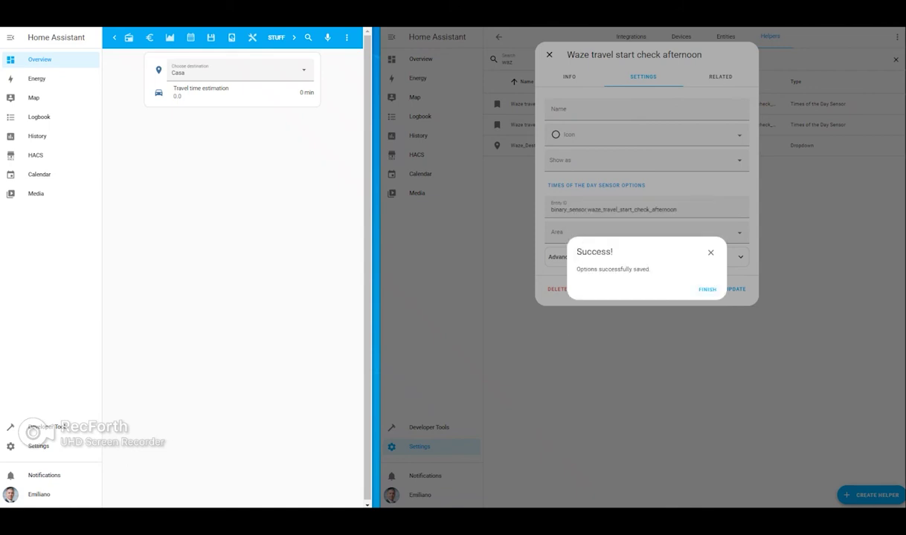
pyautogui.click(707, 290)
pyautogui.click(735, 289)
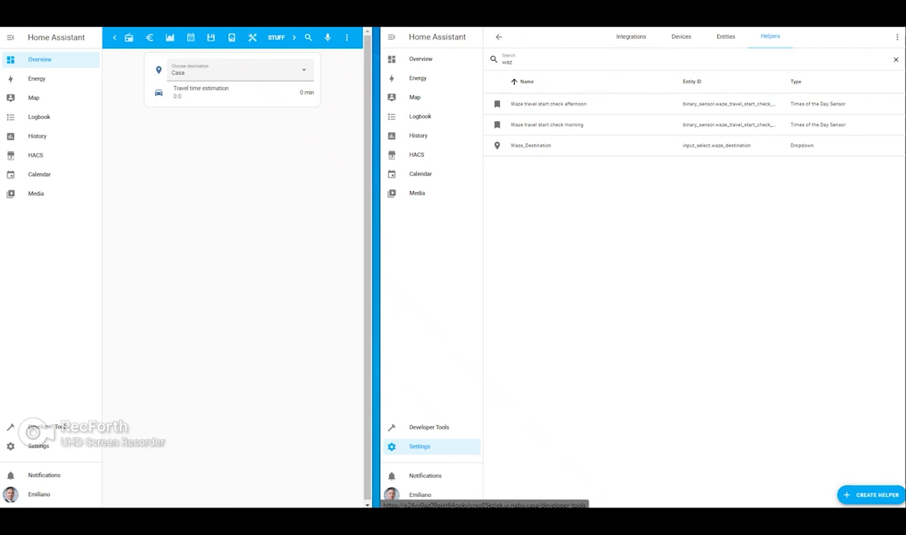
# - Check the state and attributes of the Waze travel start check afternoon sensor in the developer tools, refreshing them around its on time
pyautogui.click(429, 428)
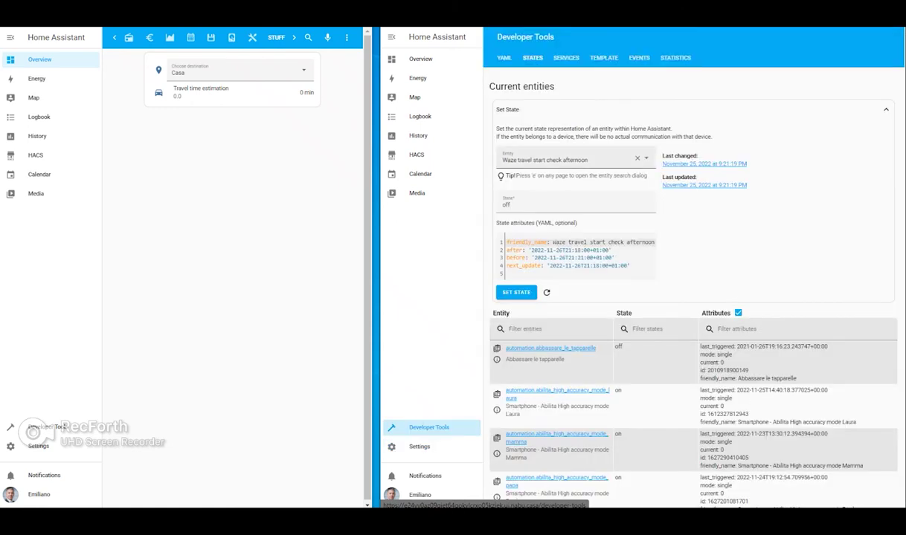
pyautogui.click(546, 293)
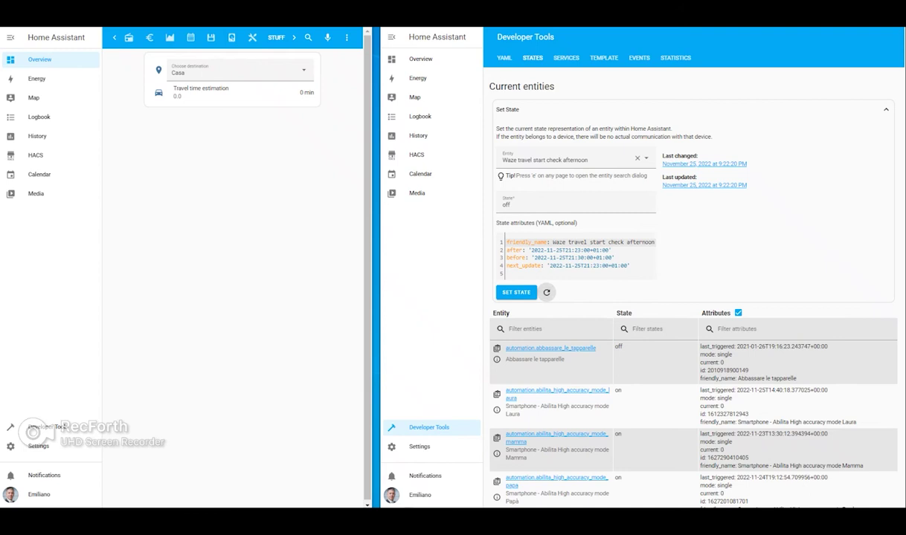
pyautogui.click(546, 292)
# - Search the automations for "waz" and check when the 10-minute travel time update was last triggered, viewing its configuration
pyautogui.click(419, 446)
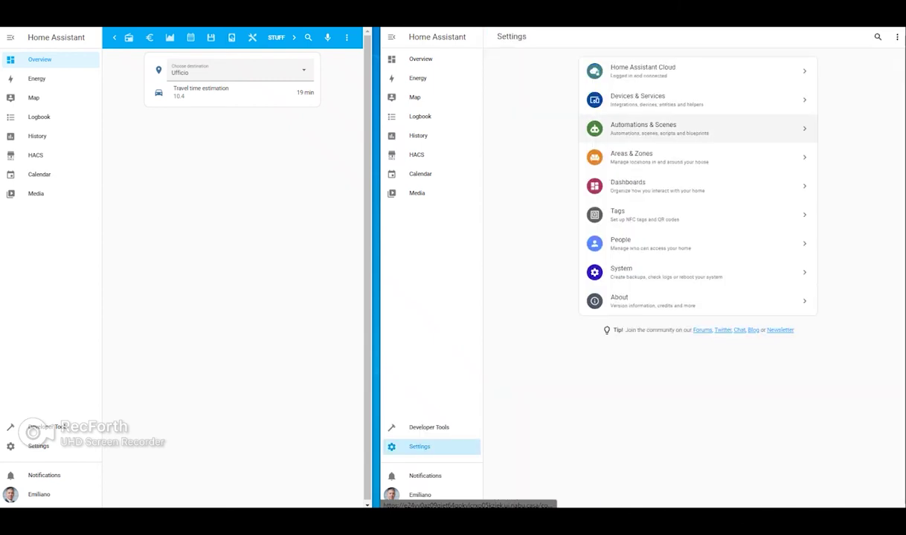
pyautogui.click(643, 127)
pyautogui.click(510, 58)
pyautogui.write('waze')
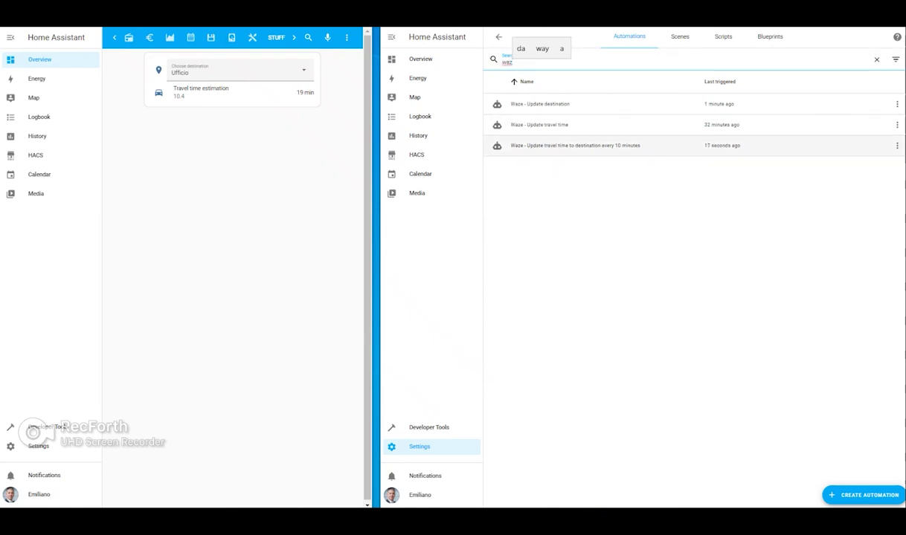
pyautogui.moveTo(740, 146); pyautogui.dragTo(704, 145)
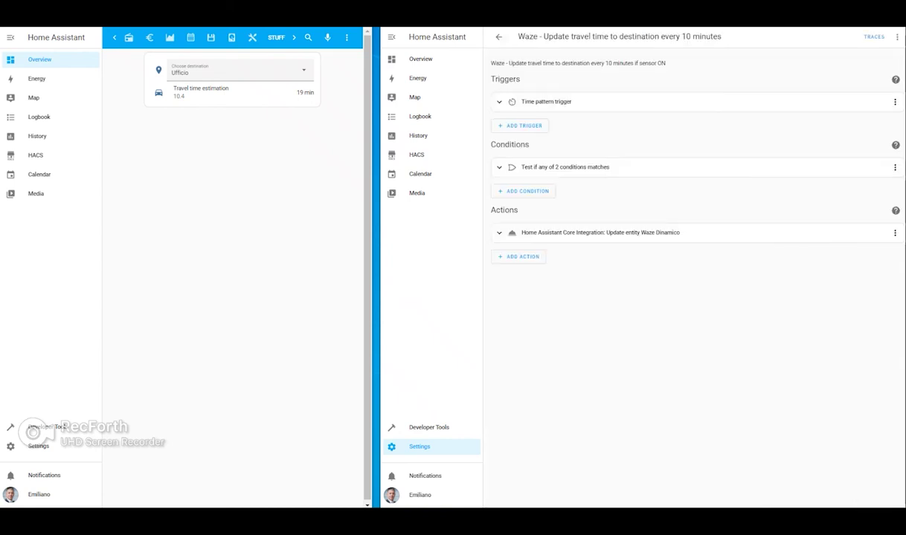
pyautogui.click(498, 36)
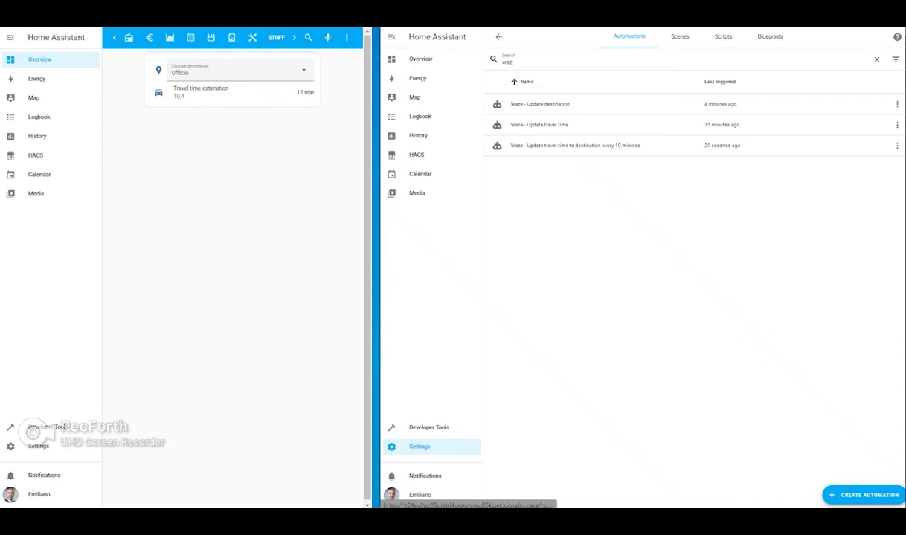
# - Search the helpers for "waz" and open the settings of the Waze travel start check afternoon sensor
pyautogui.click(420, 446)
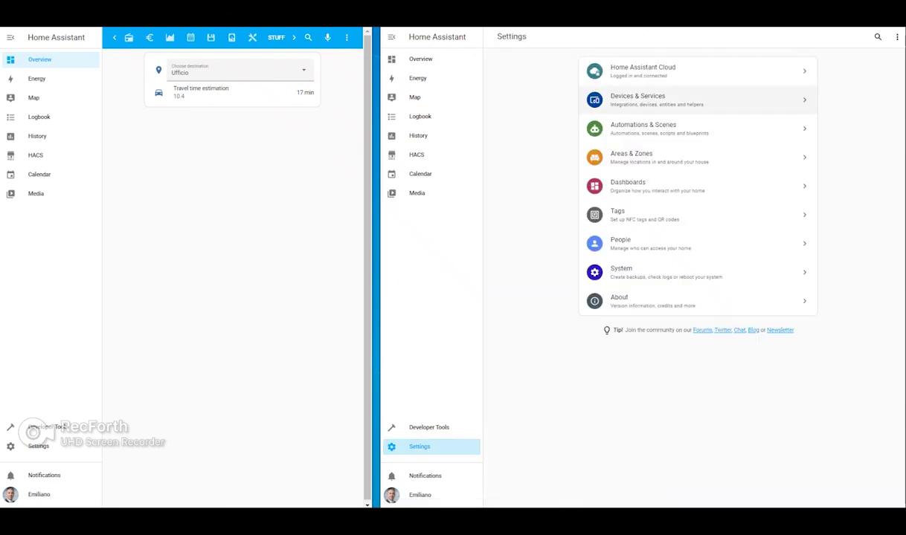
pyautogui.click(637, 100)
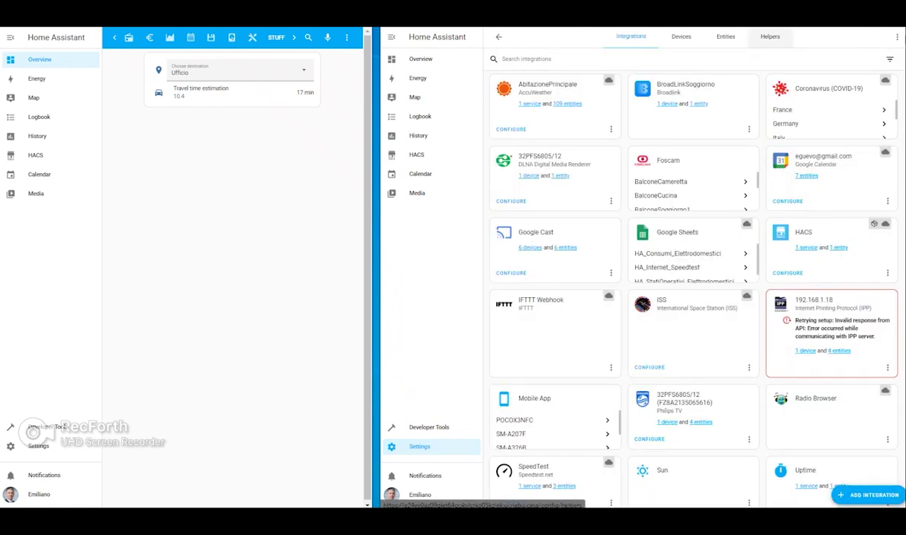
pyautogui.click(770, 37)
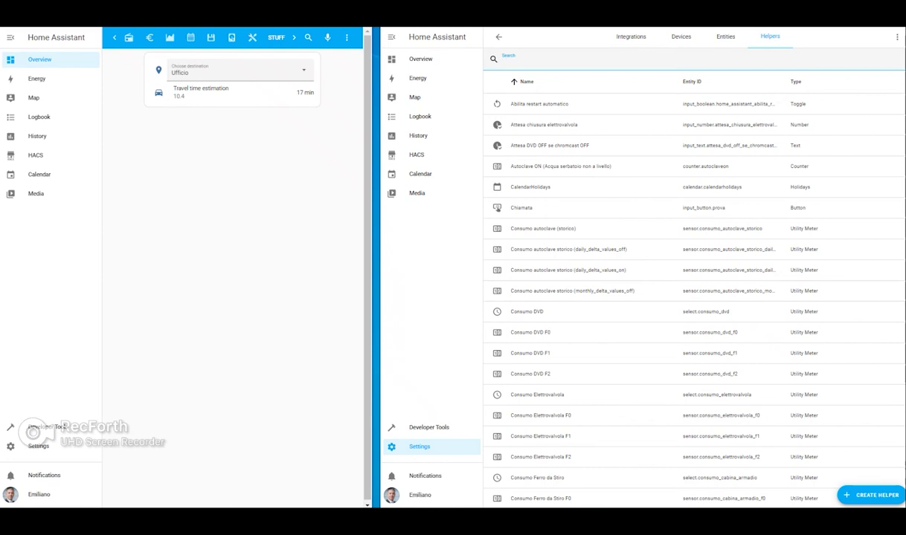
pyautogui.write('waz')
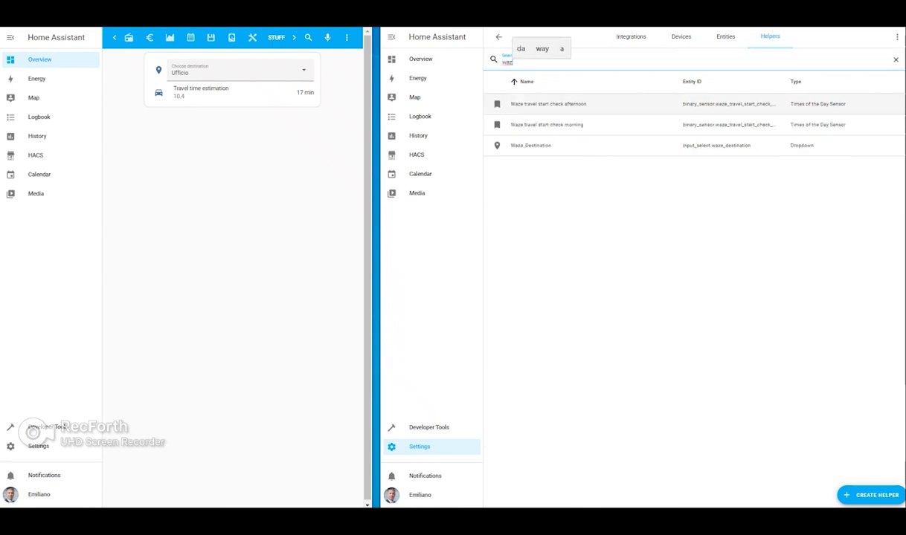
pyautogui.click(548, 104)
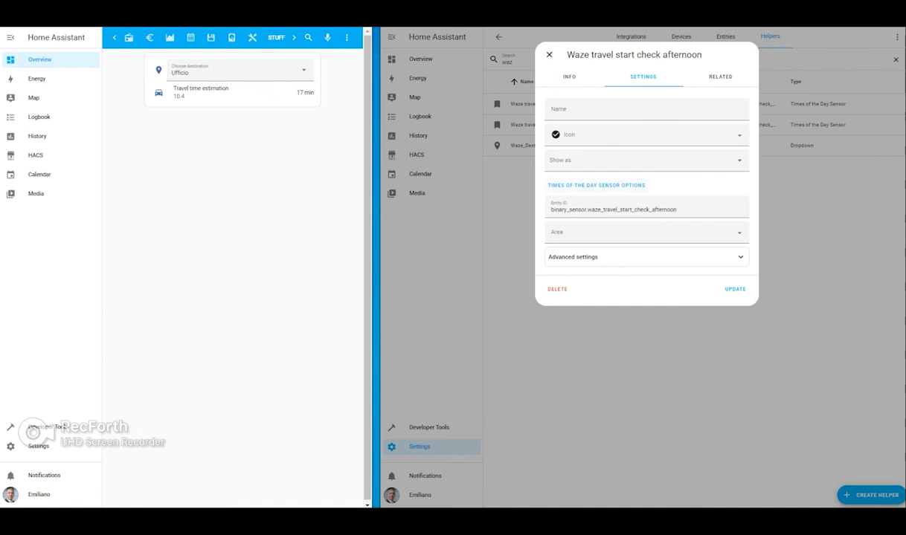
# - Set the afternoon sensor's on time to 5:00 PM and off time to 7:15 PM, and save the options
pyautogui.click(596, 186)
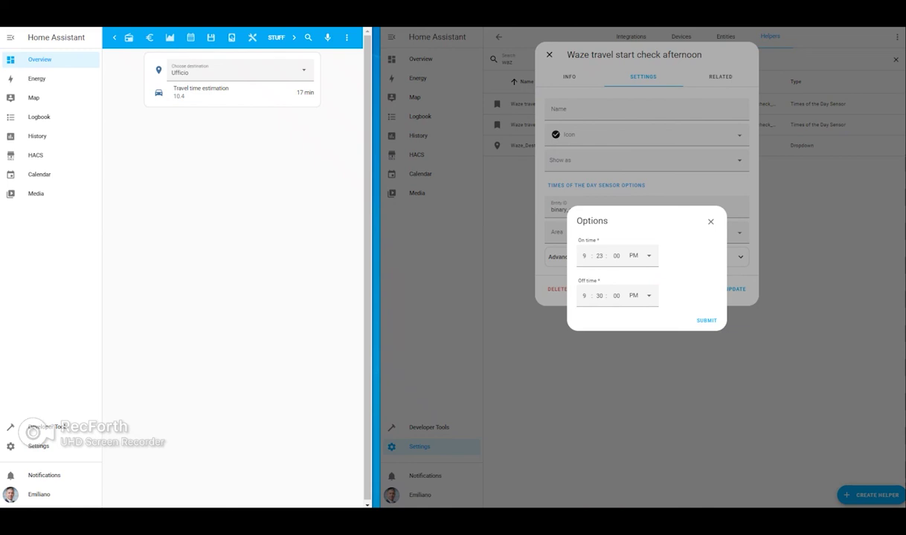
pyautogui.click(600, 295)
pyautogui.click(584, 295)
pyautogui.write('7')
pyautogui.click(600, 295)
pyautogui.write('15')
pyautogui.click(584, 256)
pyautogui.write('5')
pyautogui.press('Tab')
pyautogui.write('0030')
pyautogui.write('00')
pyautogui.press('Return')
pyautogui.press('Return')
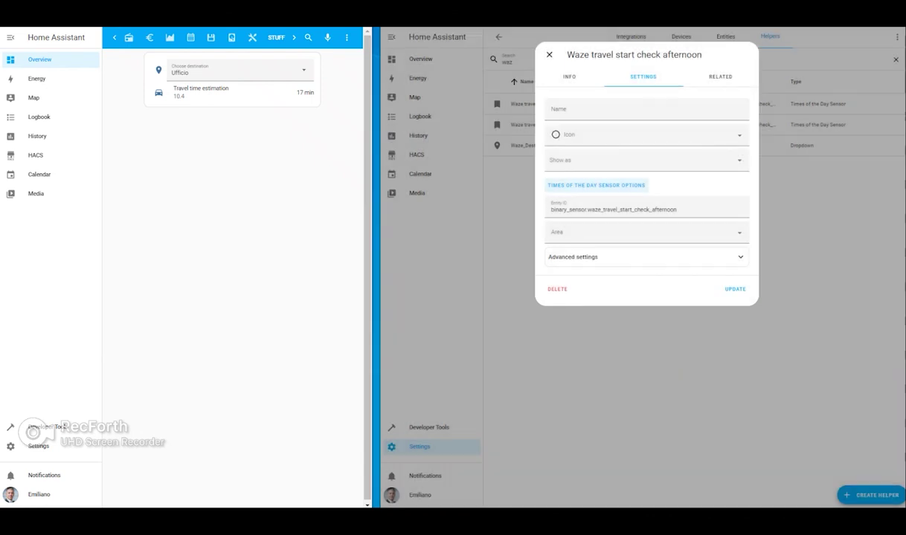
pyautogui.press('Return')
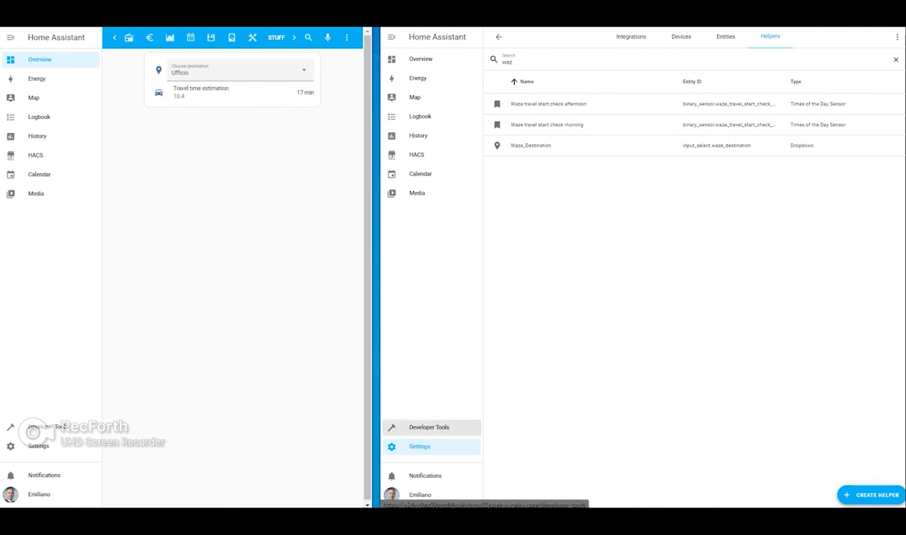
# - Refresh the afternoon sensor in the developer tools and check its state and time attributes outside the configured window
pyautogui.click(429, 428)
pyautogui.click(546, 293)
pyautogui.doubleClick(506, 204)
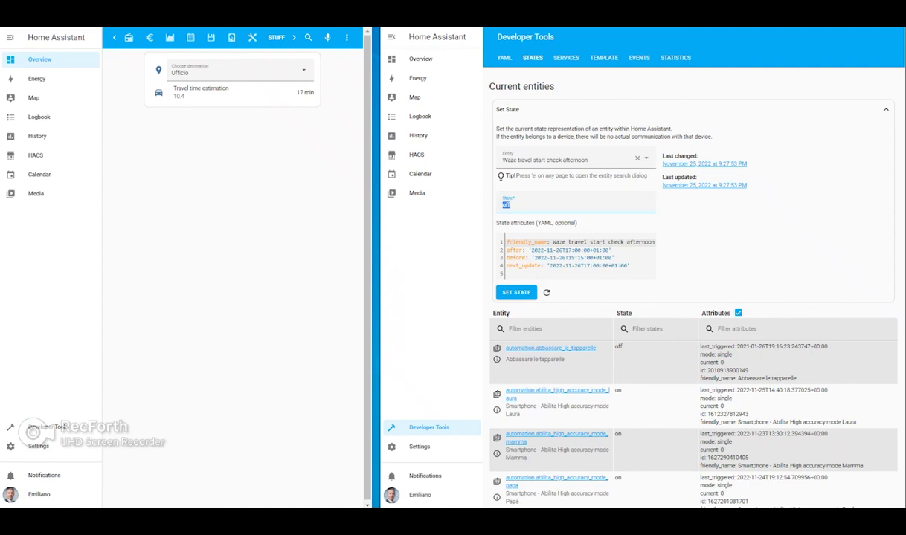
pyautogui.click(510, 204)
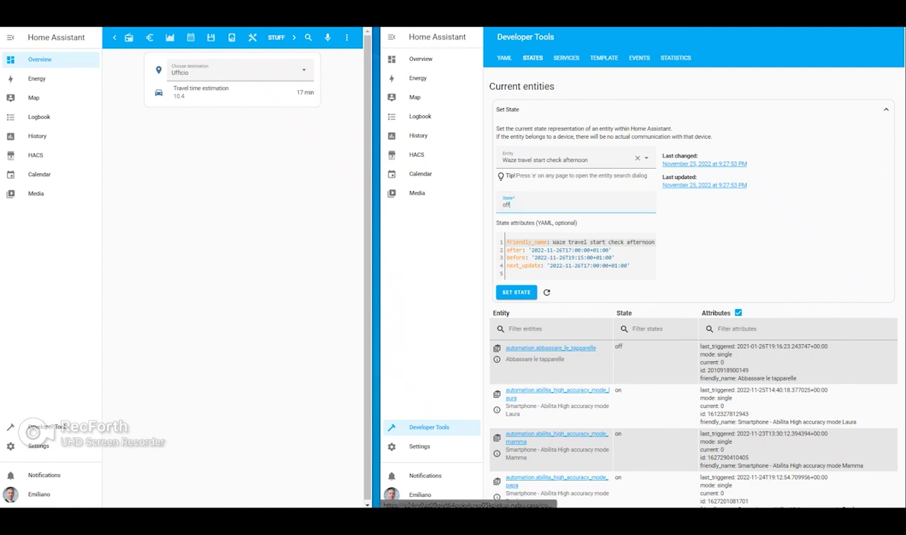
# - Search the automations list for "waz" to review when each Waze automation was last triggered
pyautogui.click(419, 447)
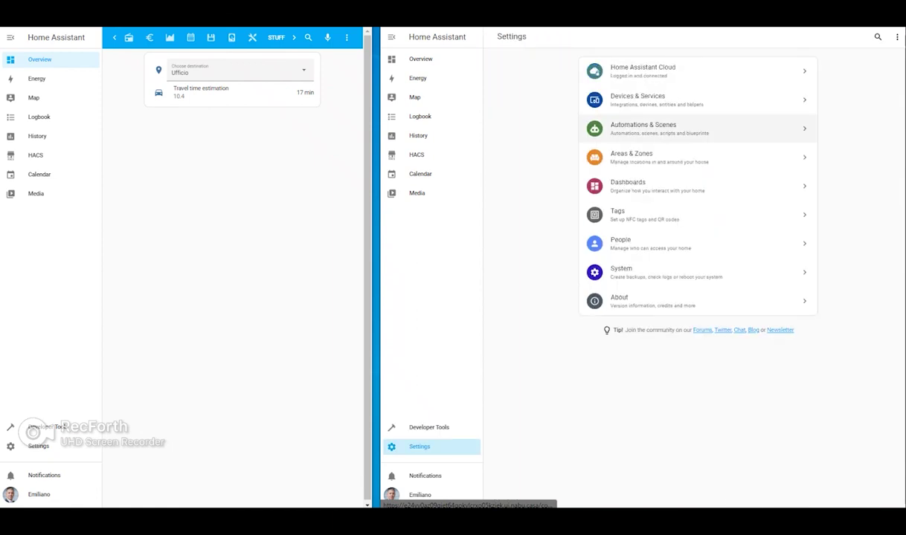
pyautogui.click(643, 128)
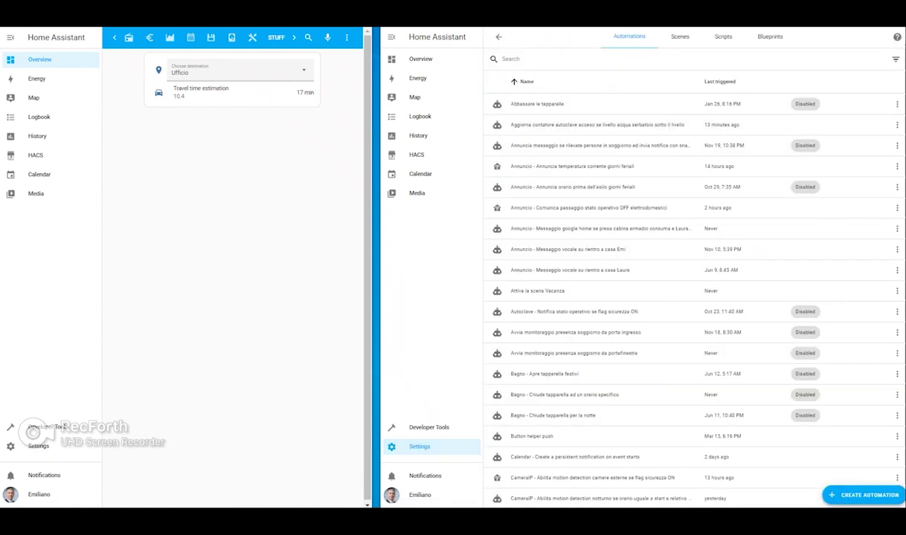
pyautogui.write('waz')
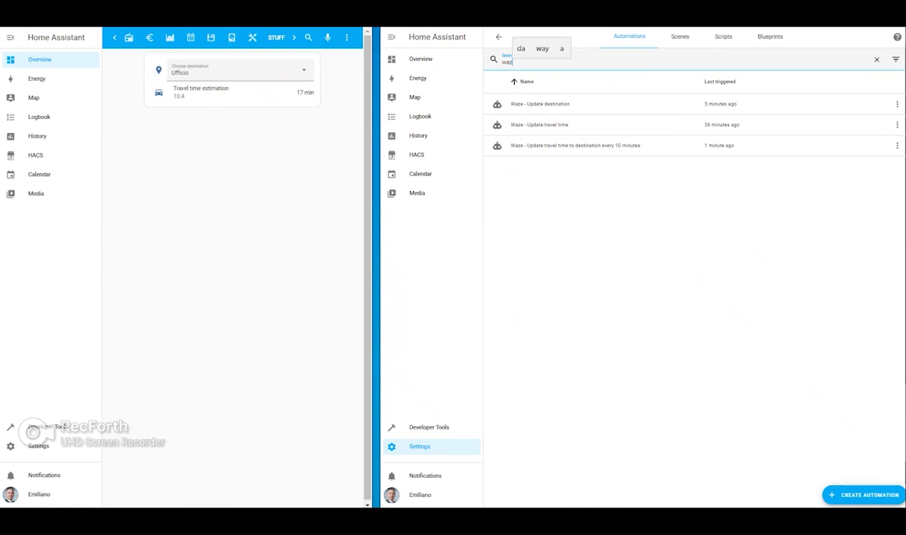